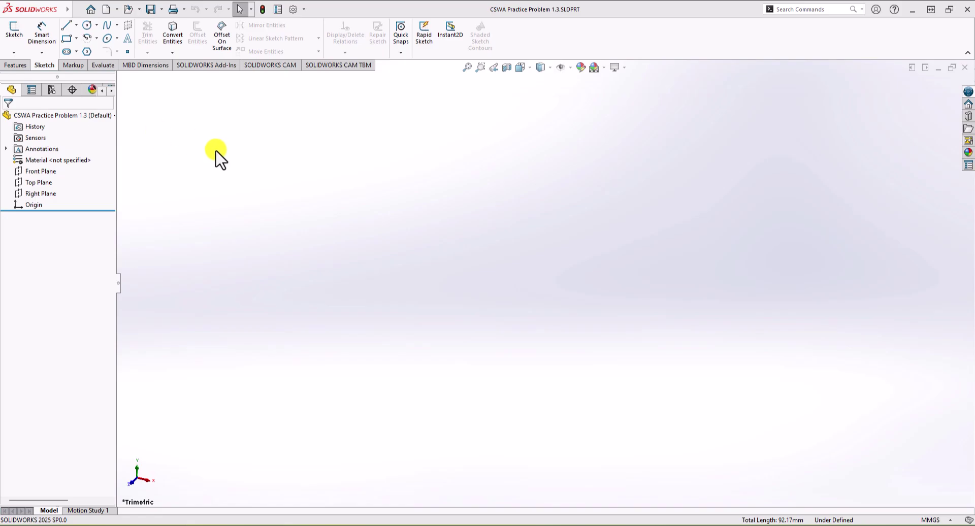
Start a new sketch on the Top Plane.
left_click(44, 67)
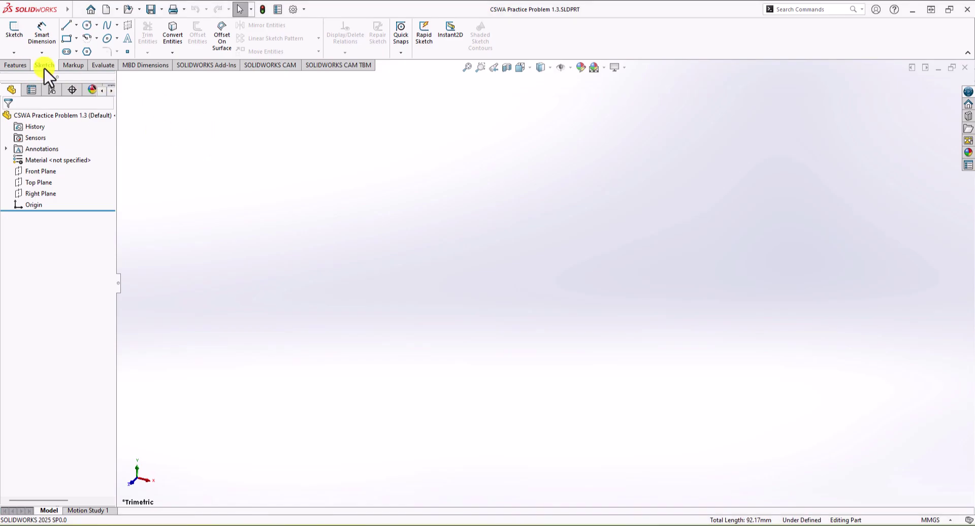
left_click(15, 31)
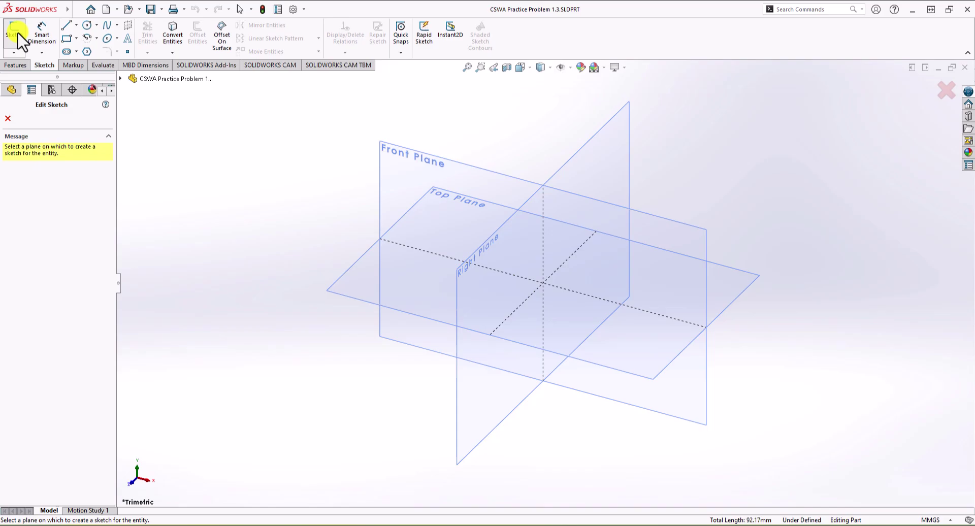
left_click(342, 282)
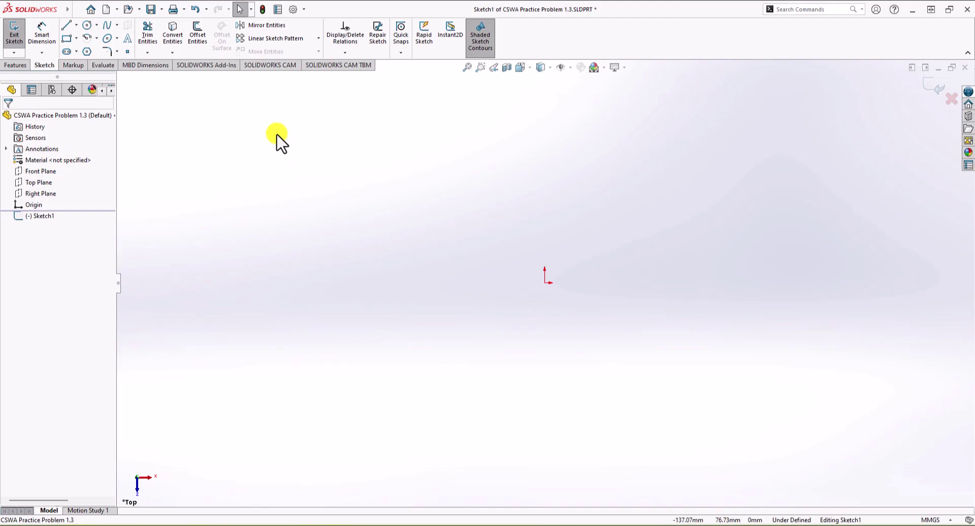
Draw circles at the origin and a smaller one to the right, then select the right centre point.
left_click(87, 25)
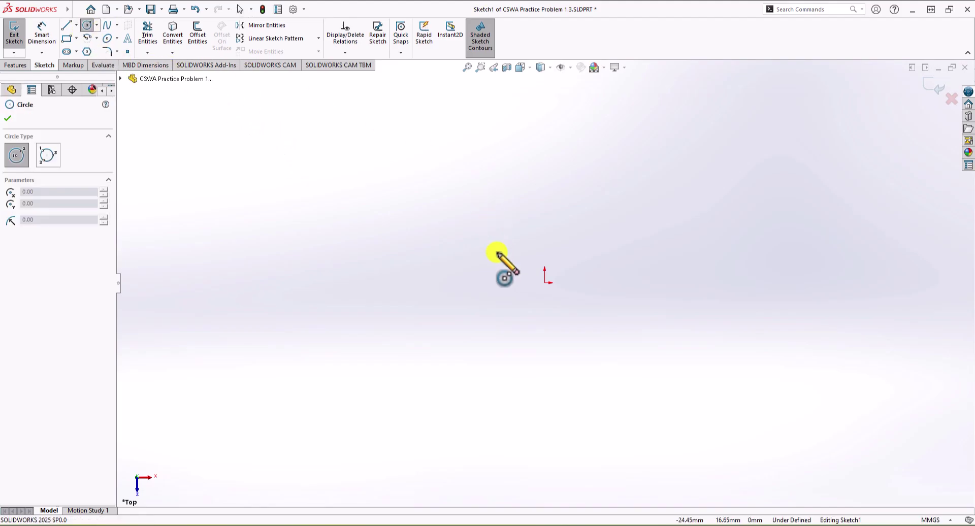
left_click_drag(545, 283, 588, 228)
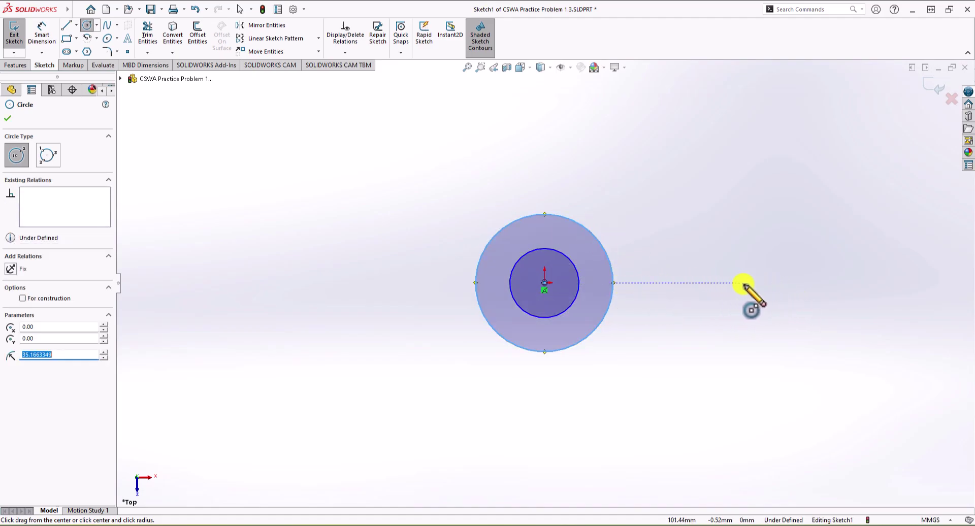
left_click_drag(744, 283, 770, 242)
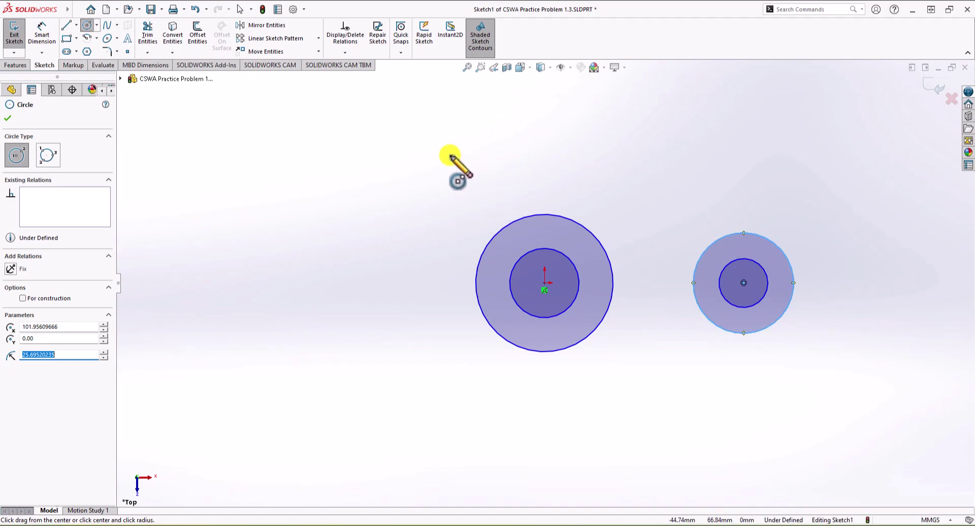
key("Escape")
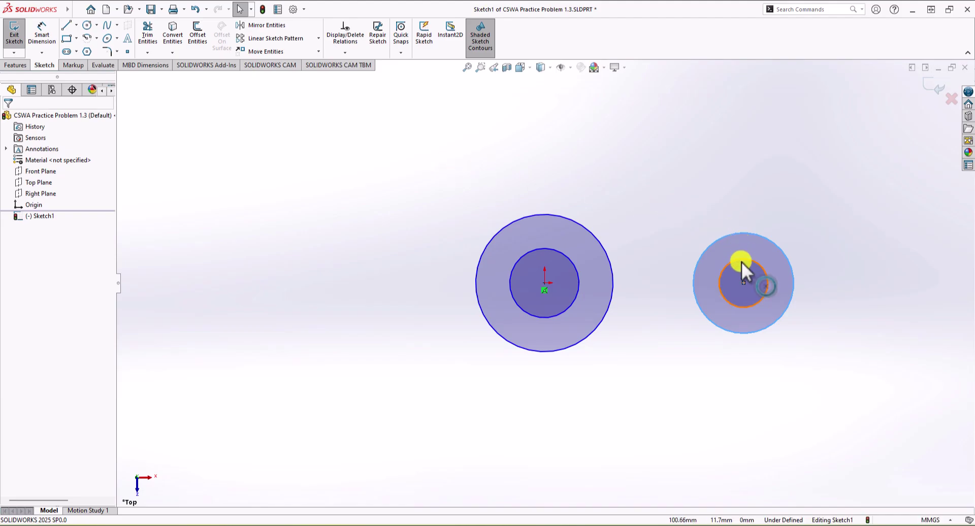
left_click(745, 284)
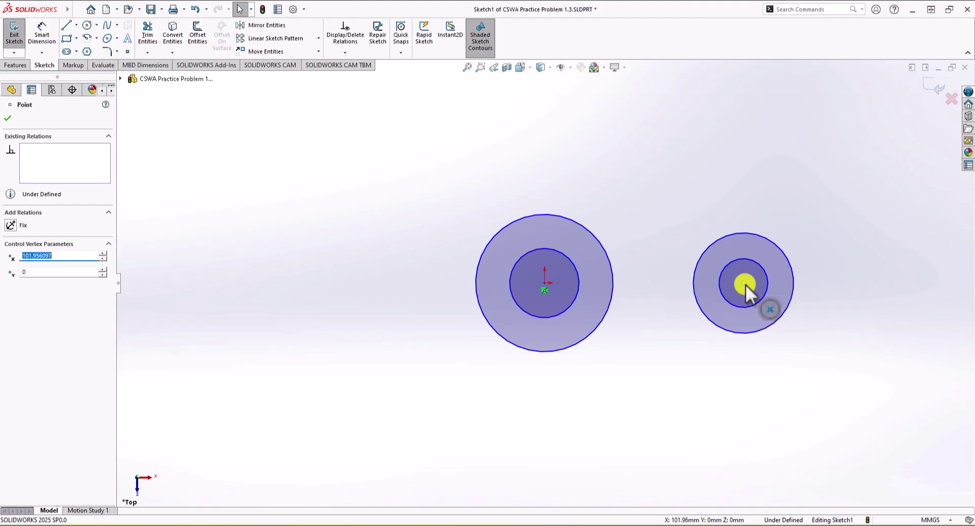
Add a Horizontal relation between the origin circle's centre and the right circle's centre.
left_click(544, 283, "ctrl")
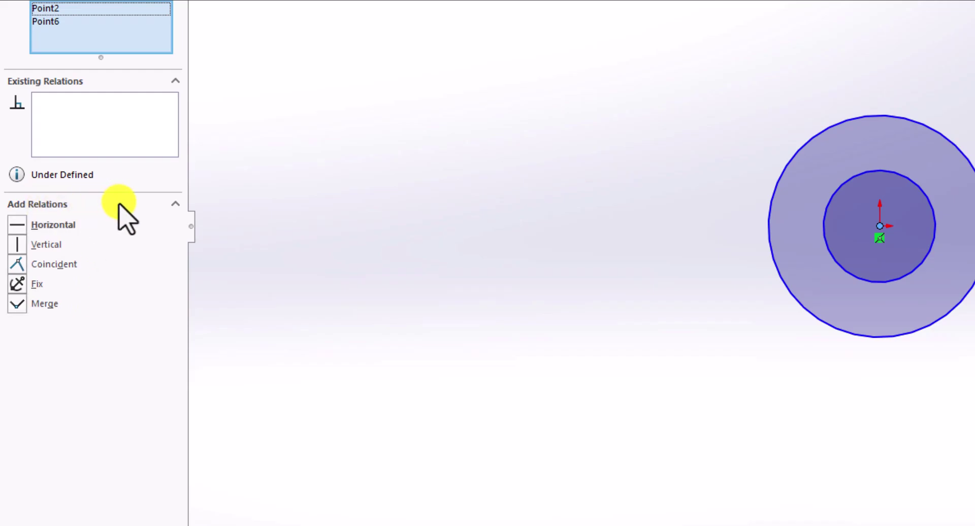
left_click(17, 225)
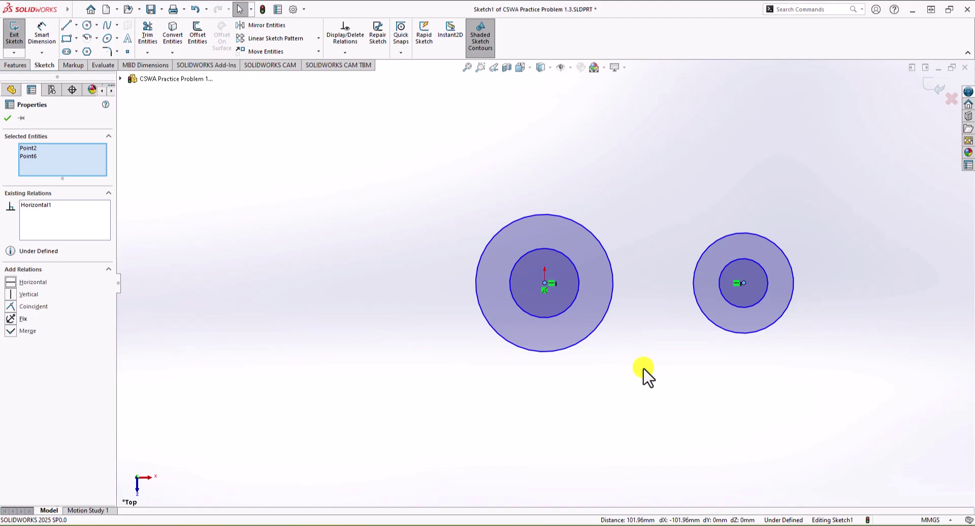
Dimension the origin circles: 20 mm inner diameter and 6 mm ring thickness.
left_click(404, 262)
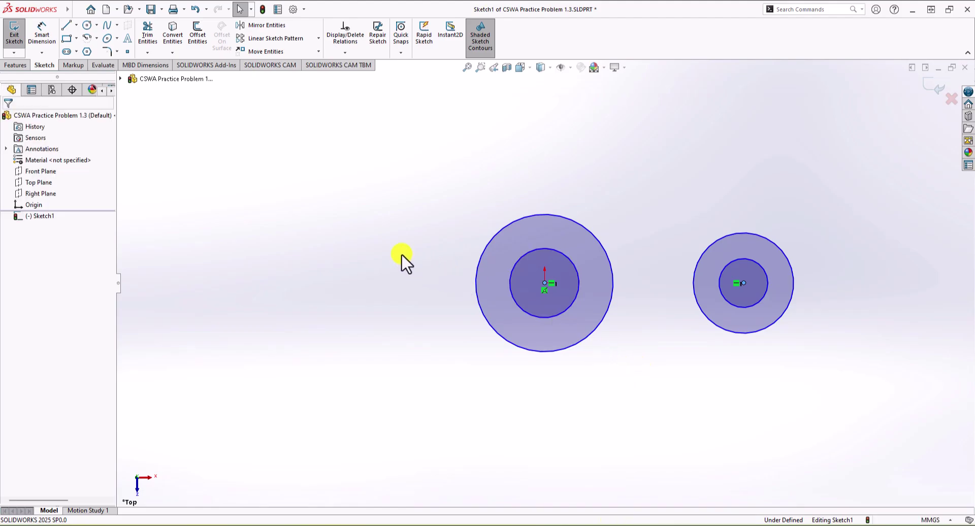
left_click(41, 41)
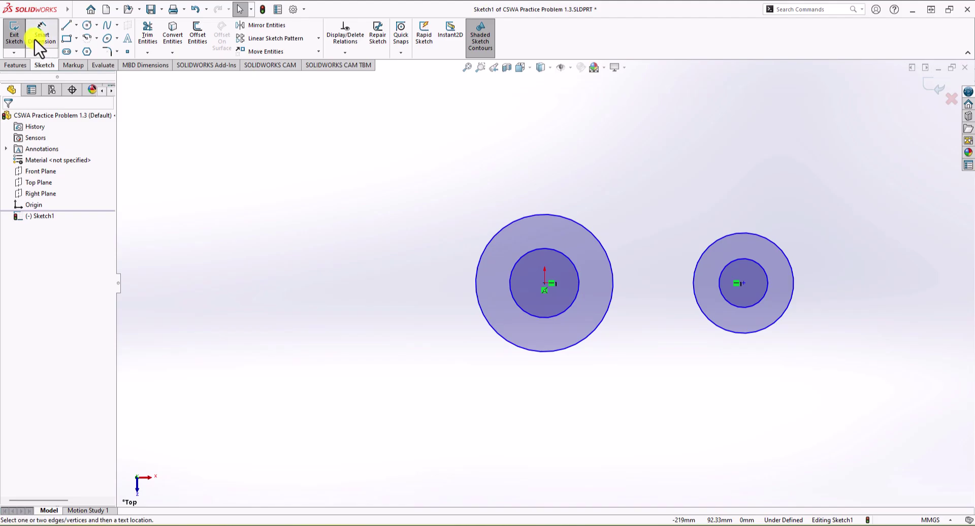
left_click(538, 250)
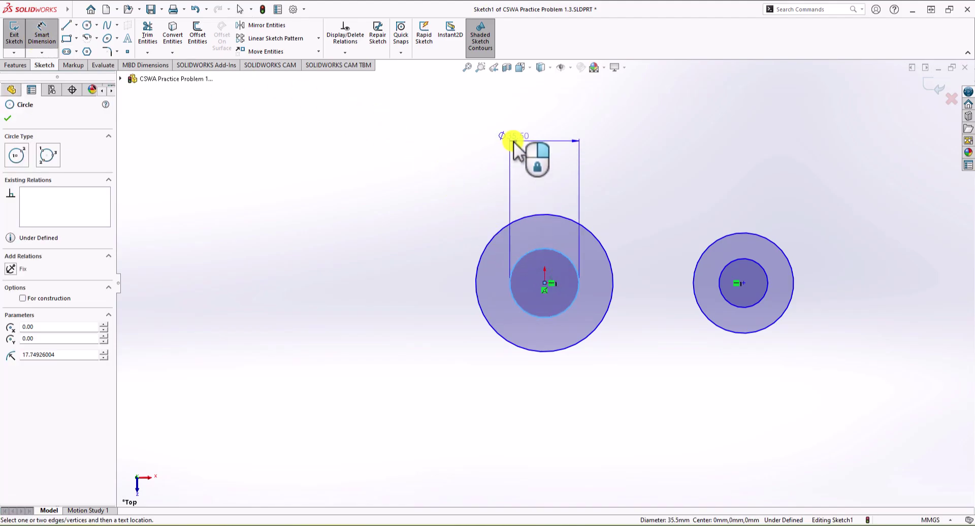
left_click(513, 143)
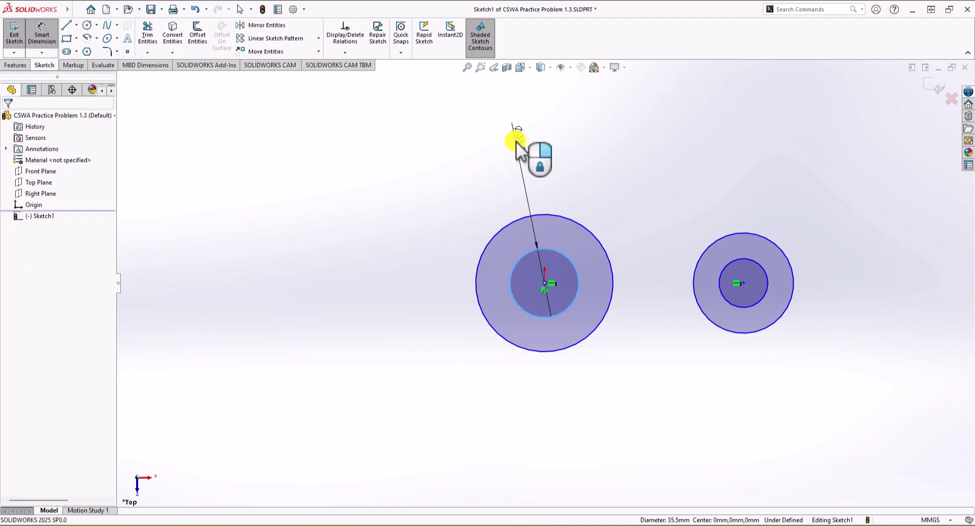
type("20")
key("Return")
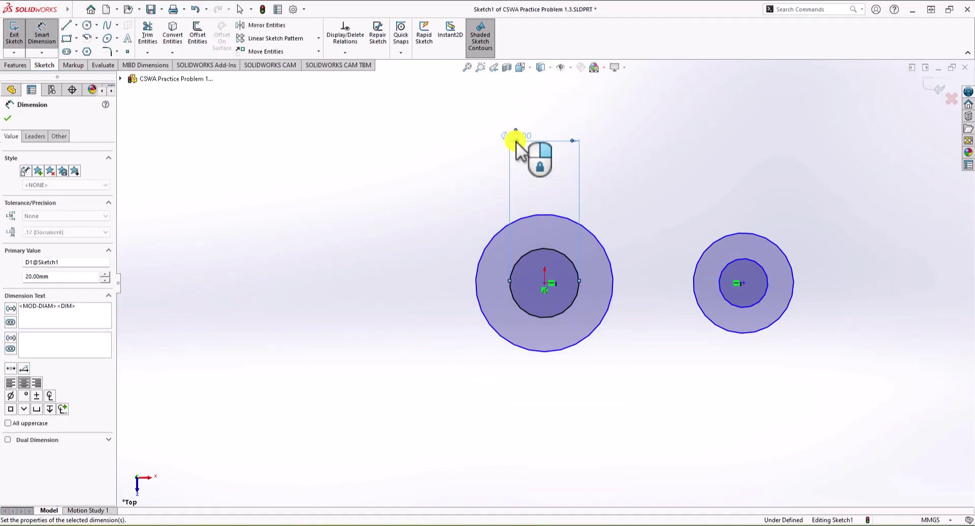
left_click(526, 254)
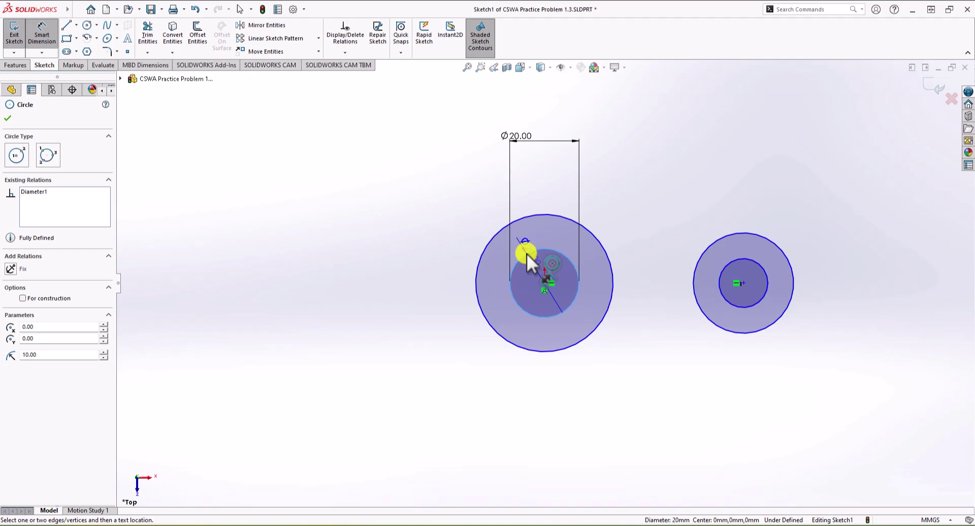
left_click(505, 230)
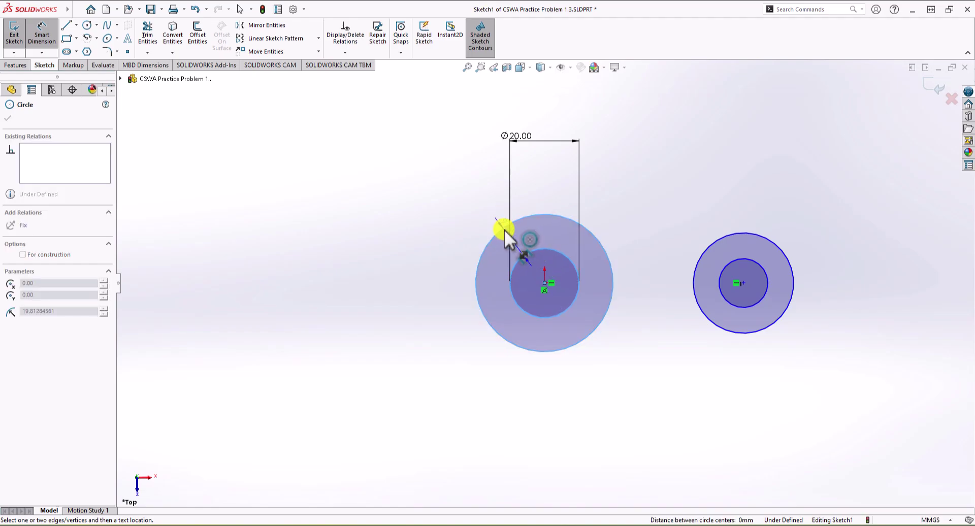
left_click(456, 227)
type("6.00mm")
key("Return")
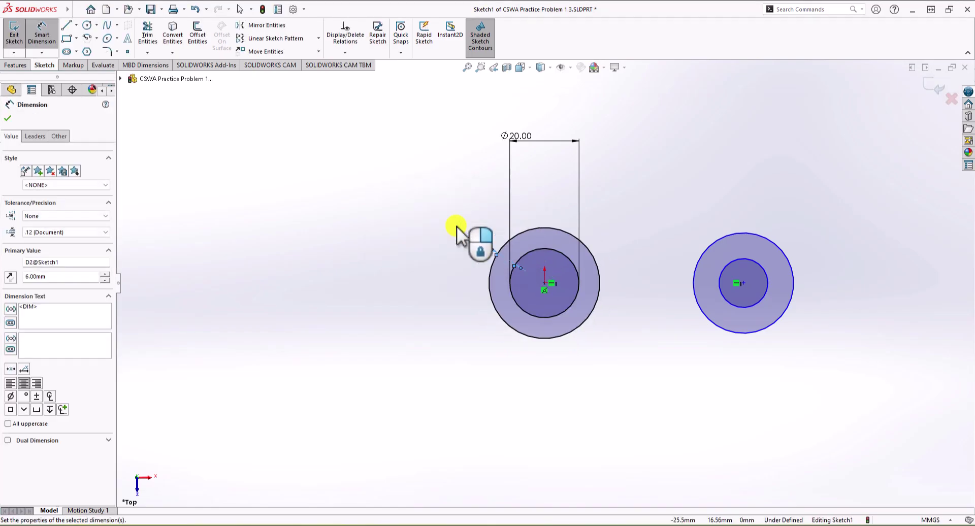
Dimension the right circles with a 6 mm inner and 18 mm outer diameter.
left_click(757, 263)
left_click(844, 218)
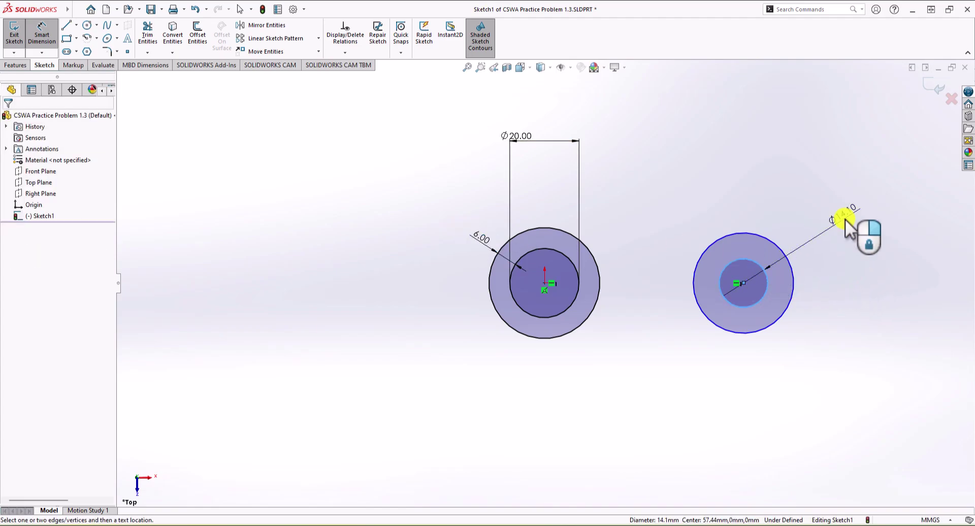
type("6")
key("Return")
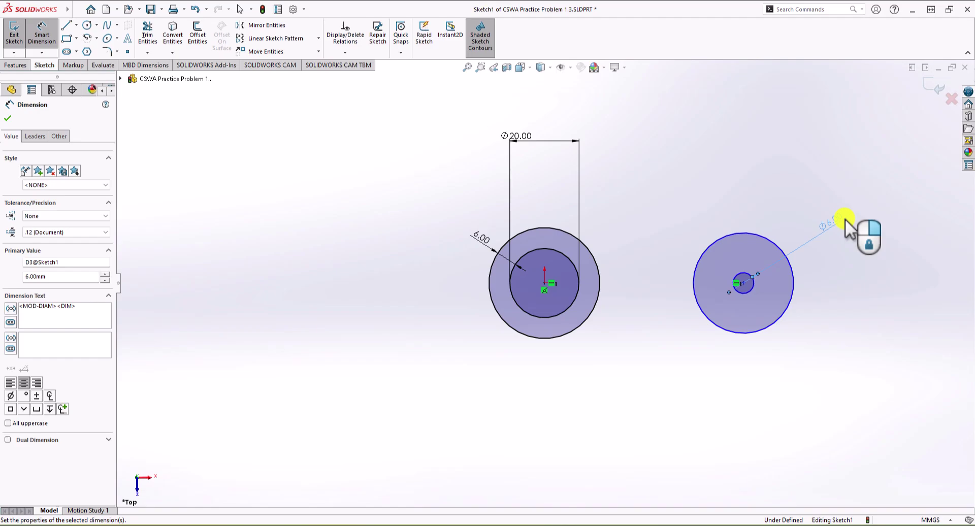
left_click(845, 218)
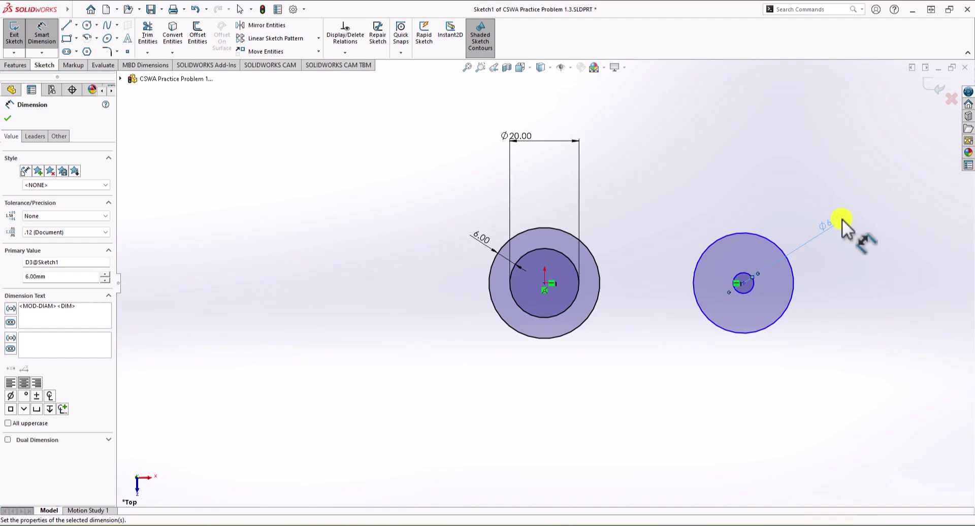
left_click(748, 234)
left_click(754, 201)
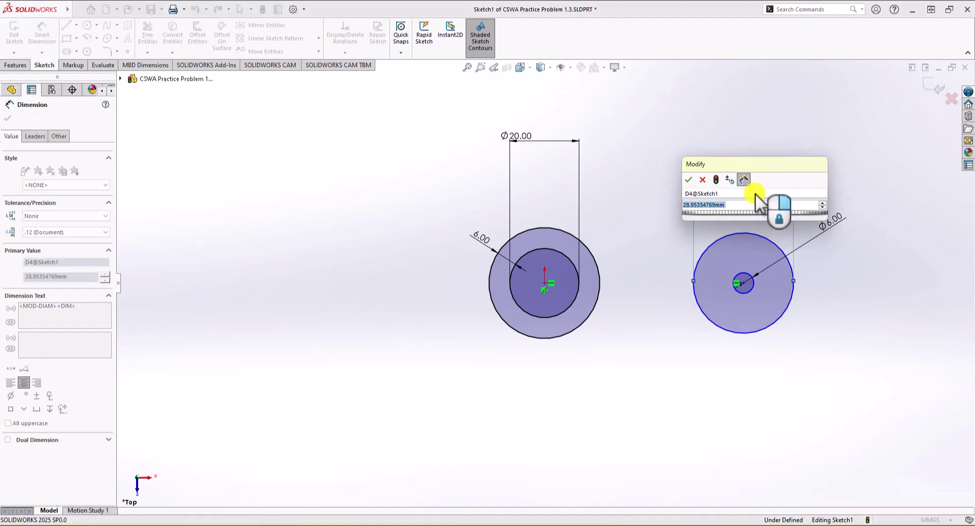
type("28")
key("Return")
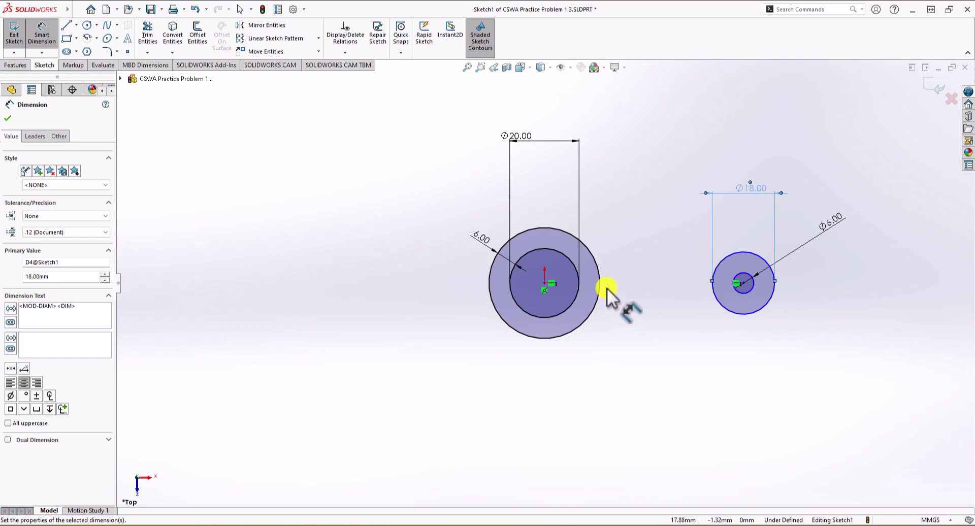
Set the horizontal centre-to-centre distance between the circle pairs to 38 mm.
left_click(545, 283)
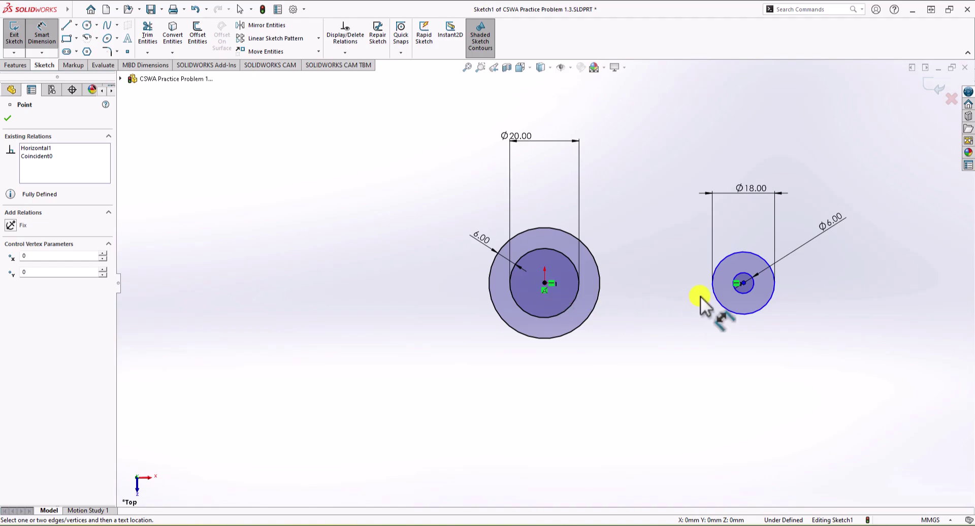
left_click(745, 285)
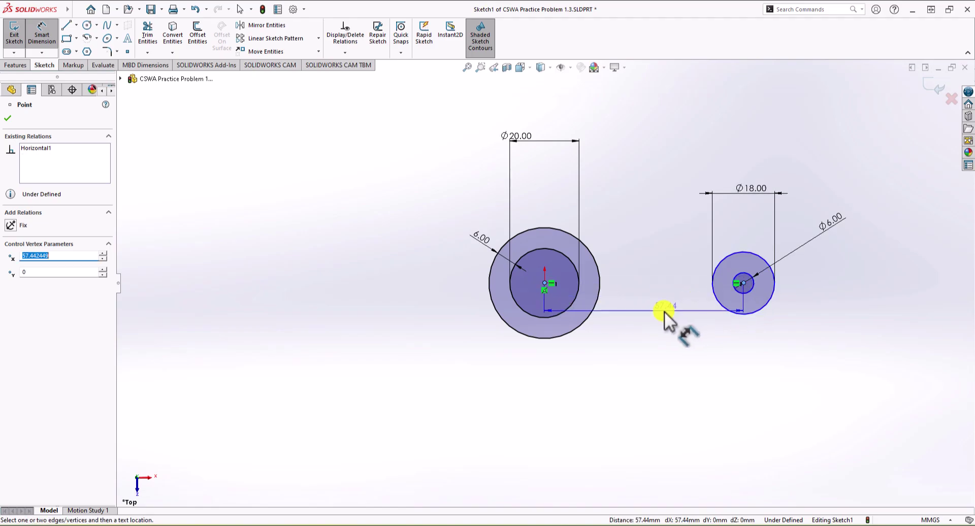
left_click(655, 359)
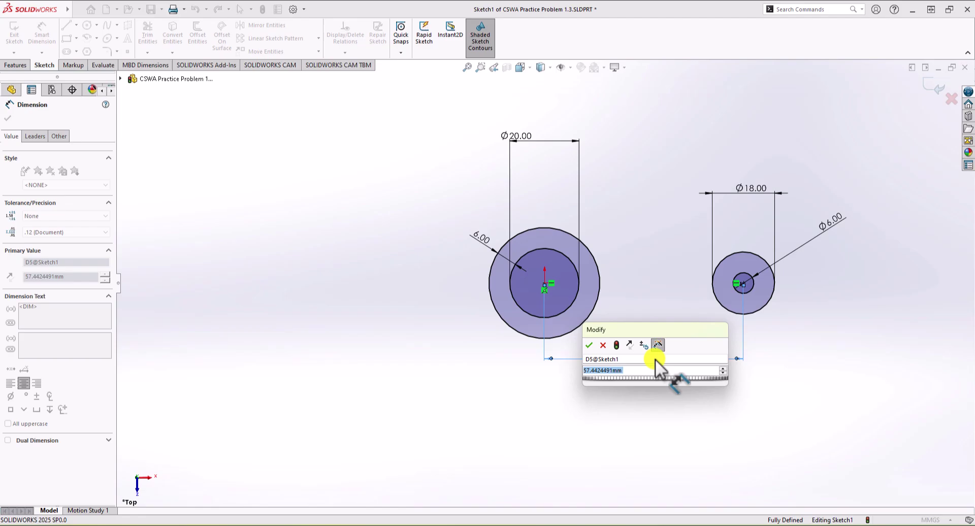
type("38")
key("Return")
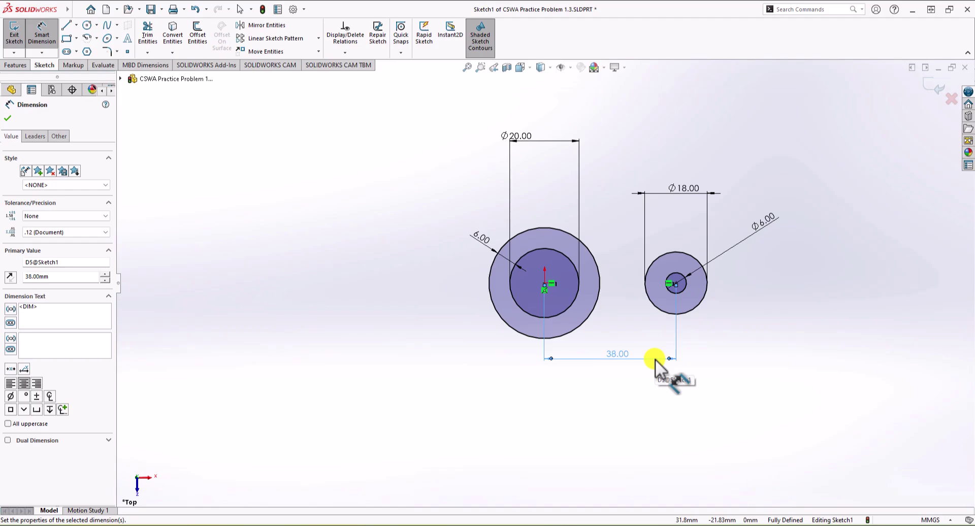
Draw a line tangent from the large outer circle's top to the small circle's top.
left_click(66, 25)
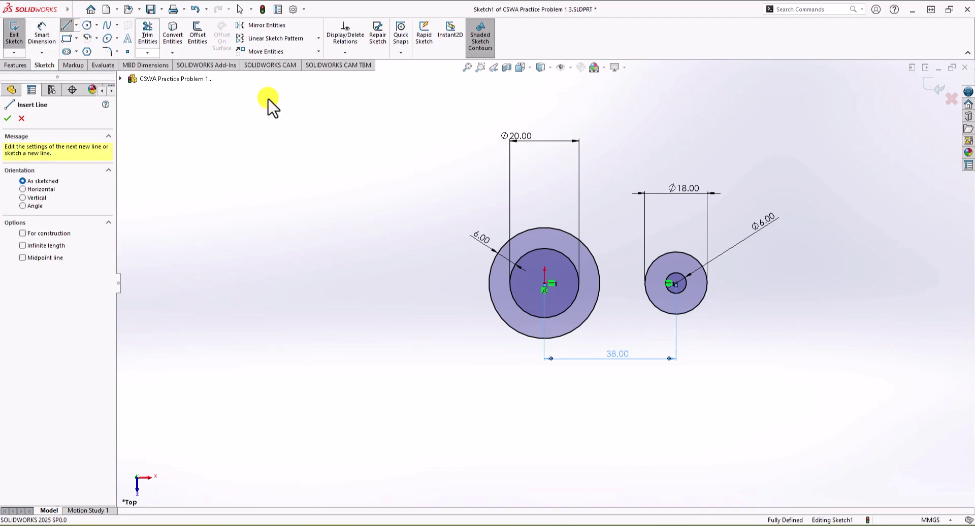
left_click(572, 234)
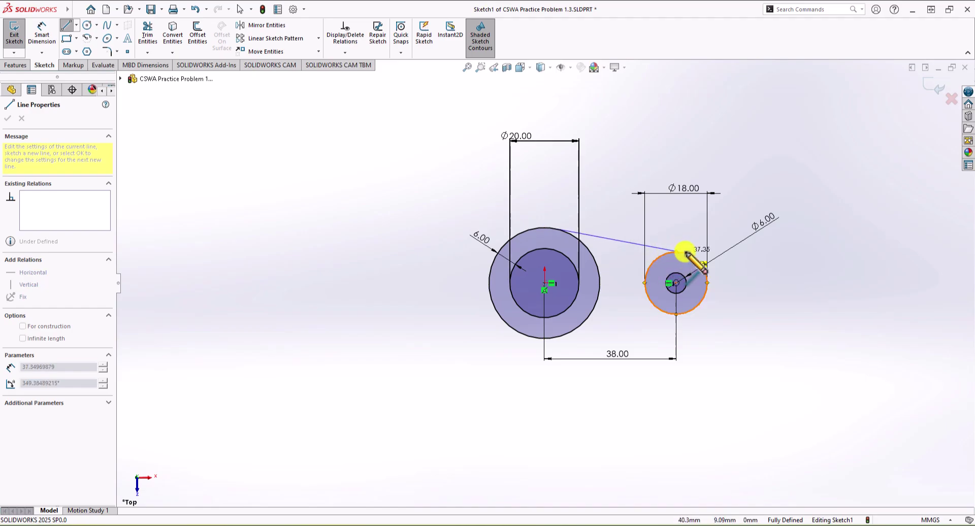
left_click(682, 250)
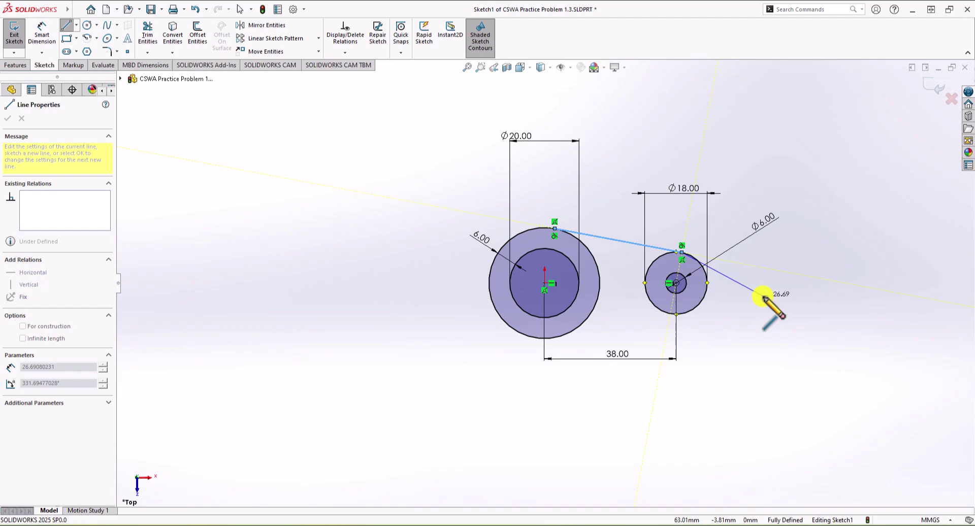
key("Escape")
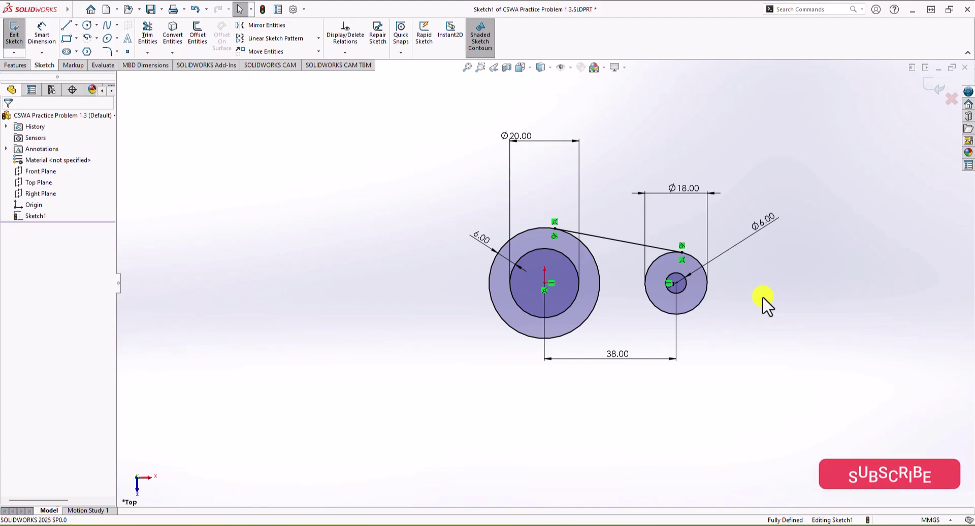
Draw a second line joining the two outer circles' lower edges.
scroll(602, 239, "down", 1)
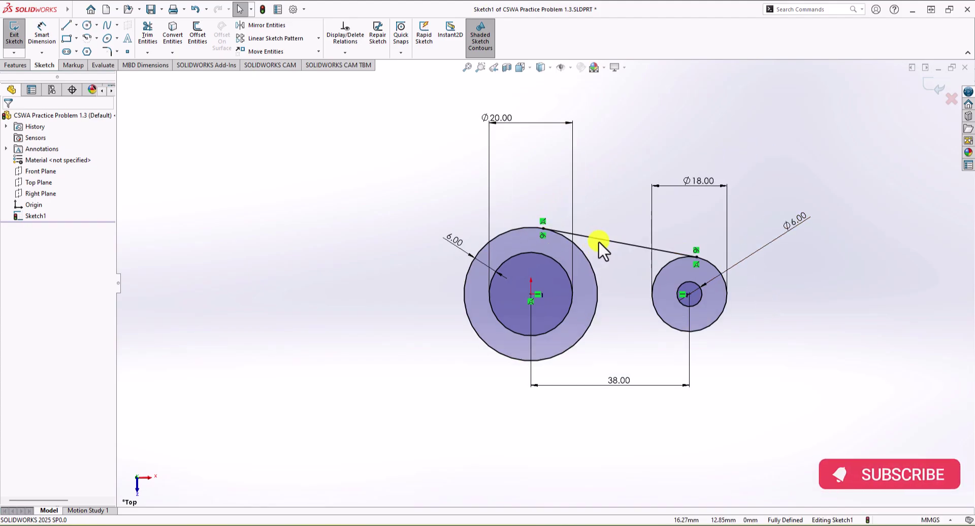
scroll(604, 242, "down", 2)
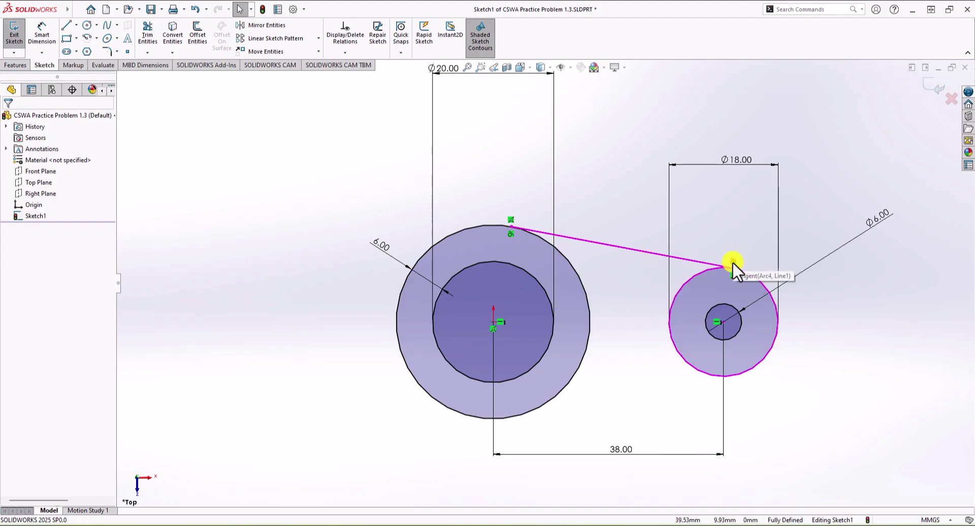
left_click(66, 24)
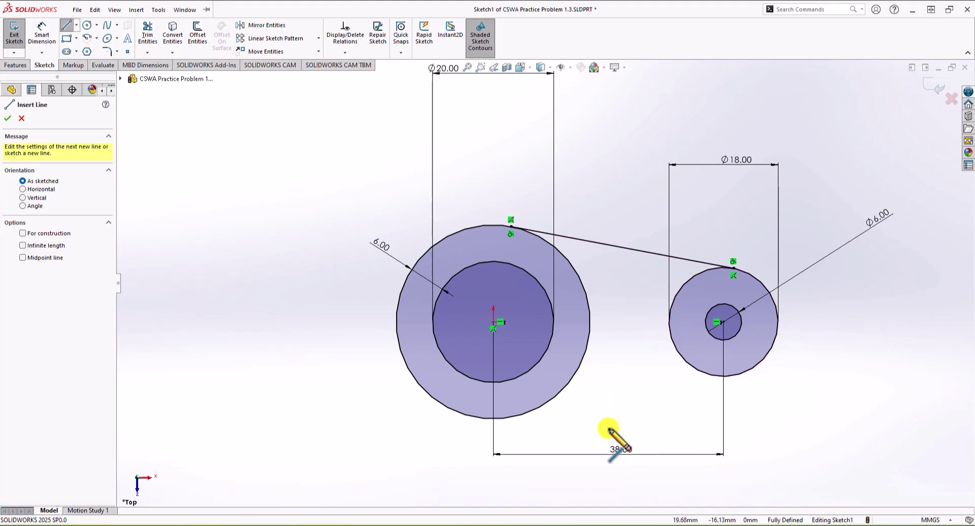
left_click(542, 404)
left_click(710, 377)
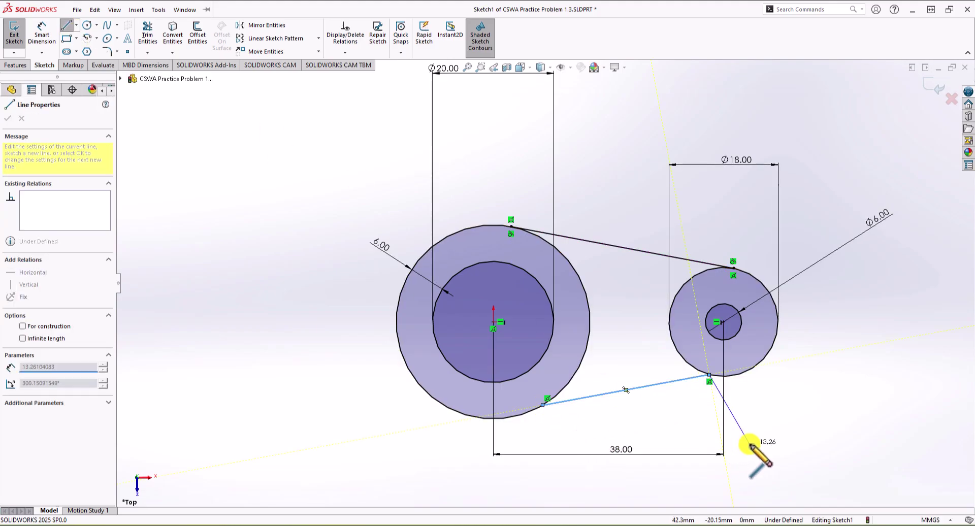
key("Escape")
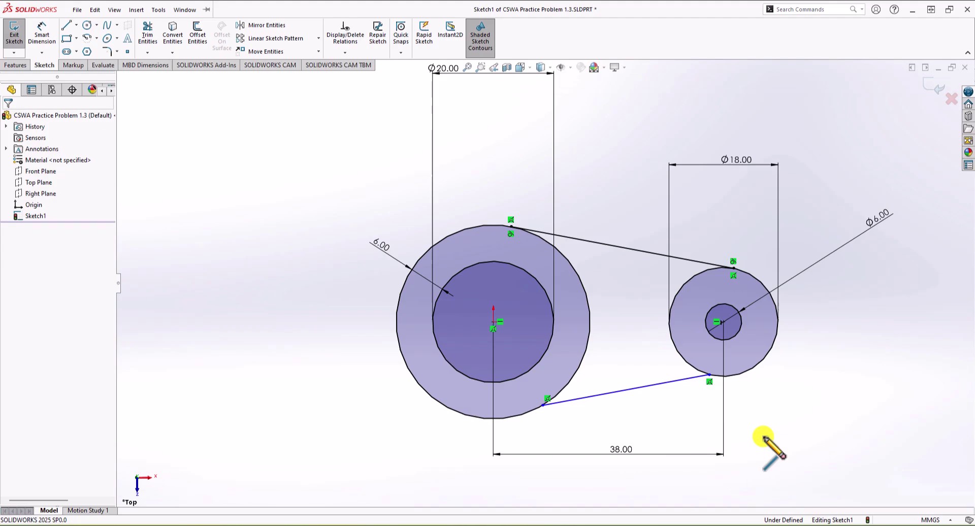
Make the lower line tangent to the large outer circle.
left_click(642, 388)
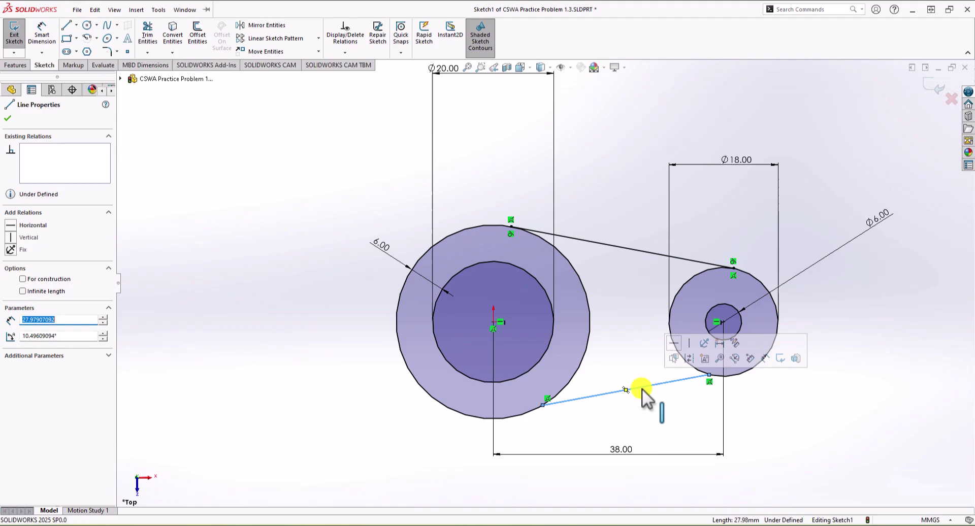
left_click(571, 379, "ctrl")
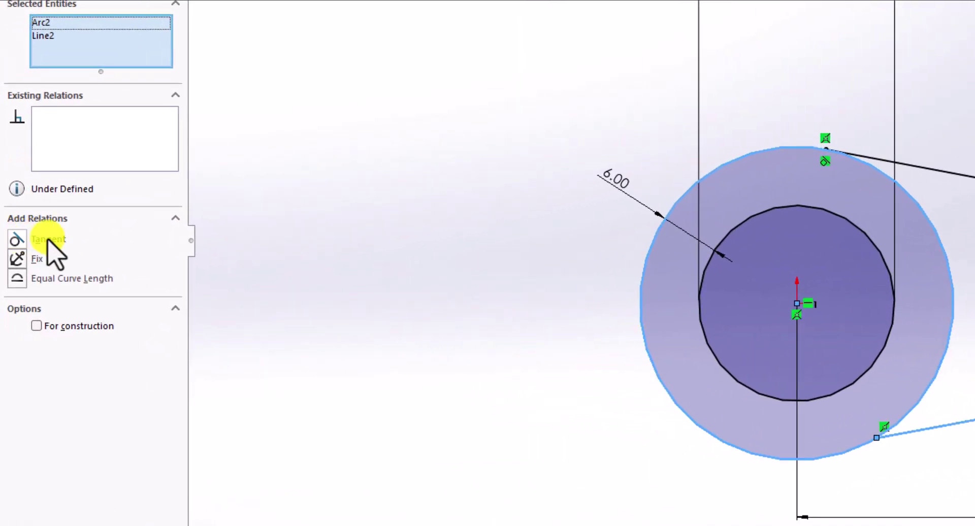
left_click(17, 240)
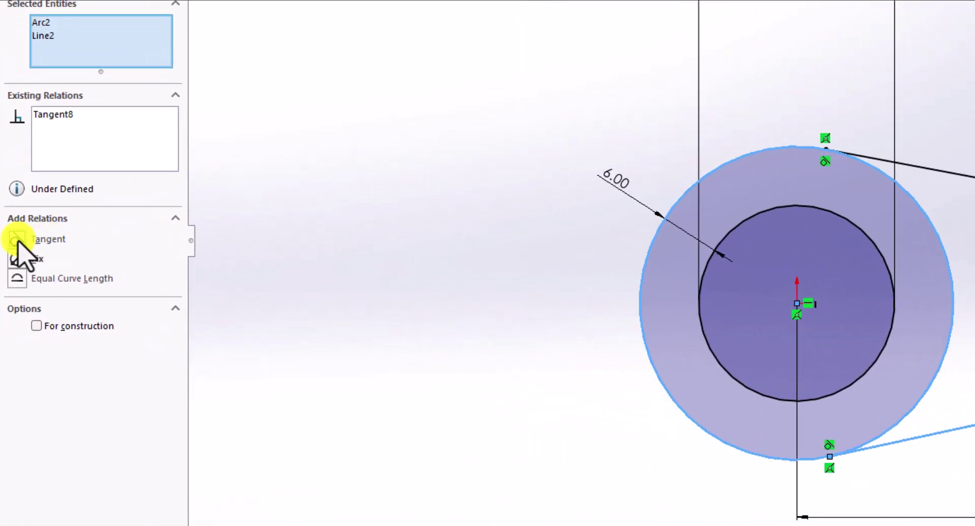
left_click(453, 434)
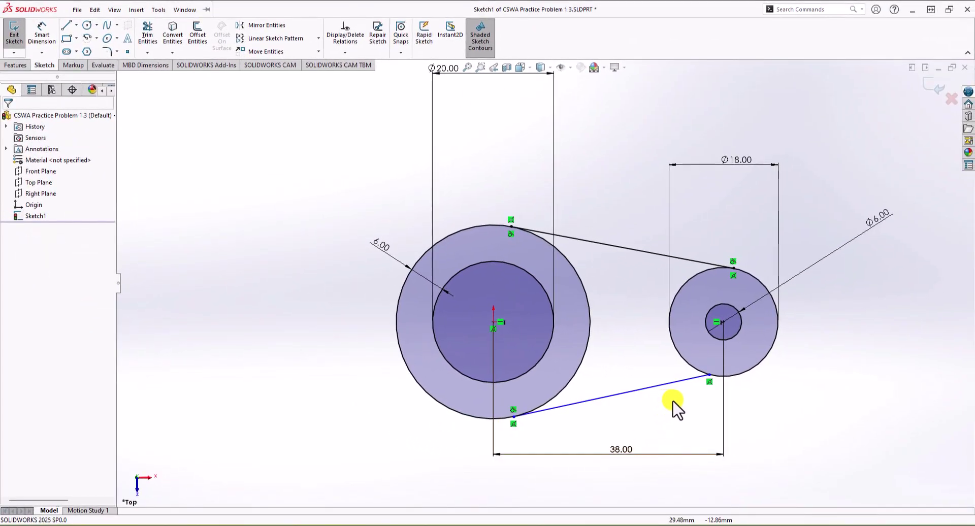
Make the lower line tangent to the Ø18 circle and fit the sketch in view.
left_click(667, 385)
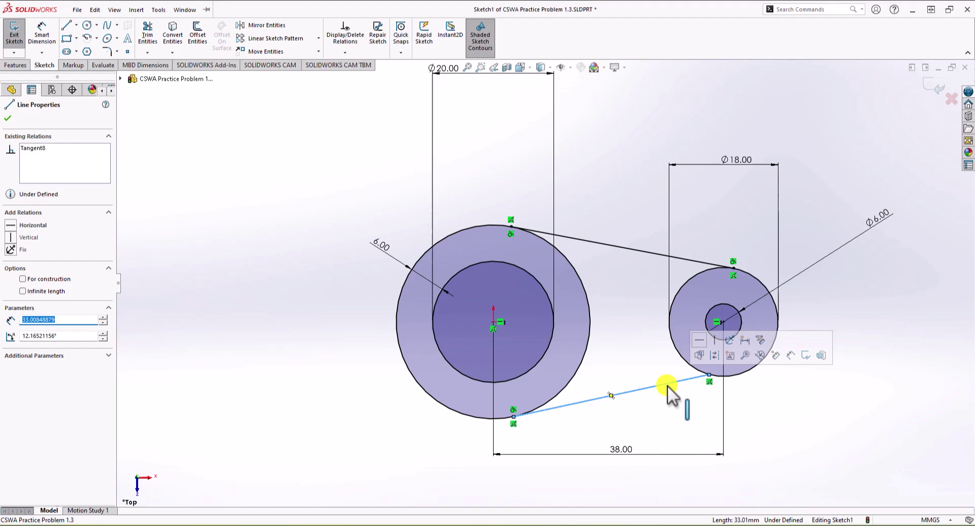
left_click(751, 370)
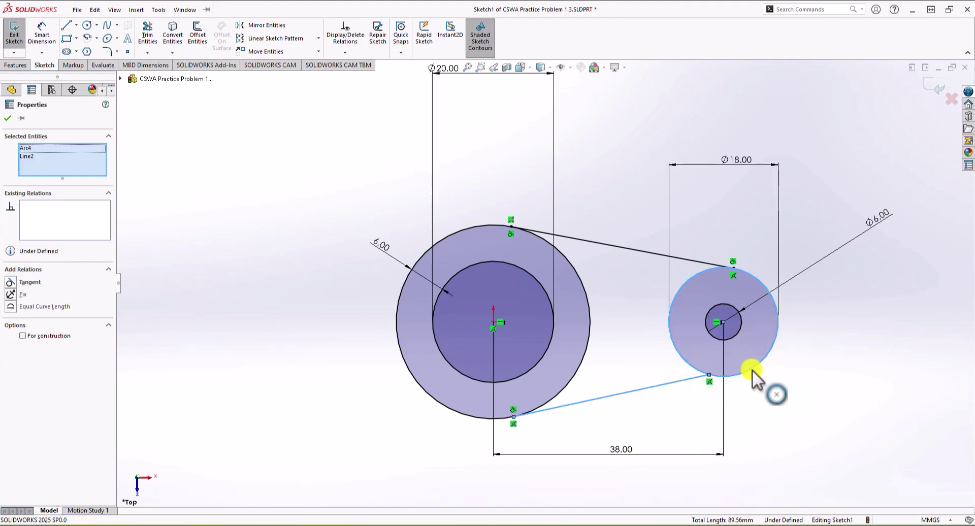
left_click(11, 283)
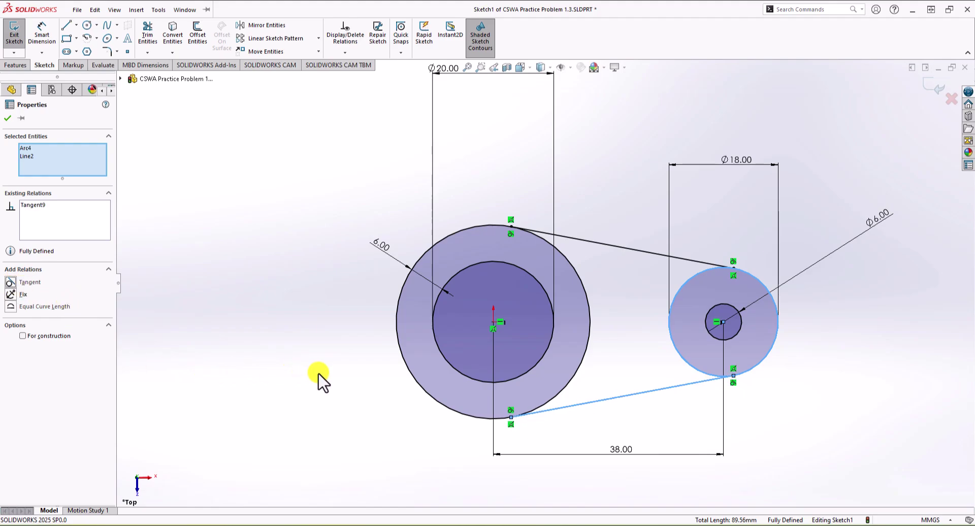
left_click(298, 393)
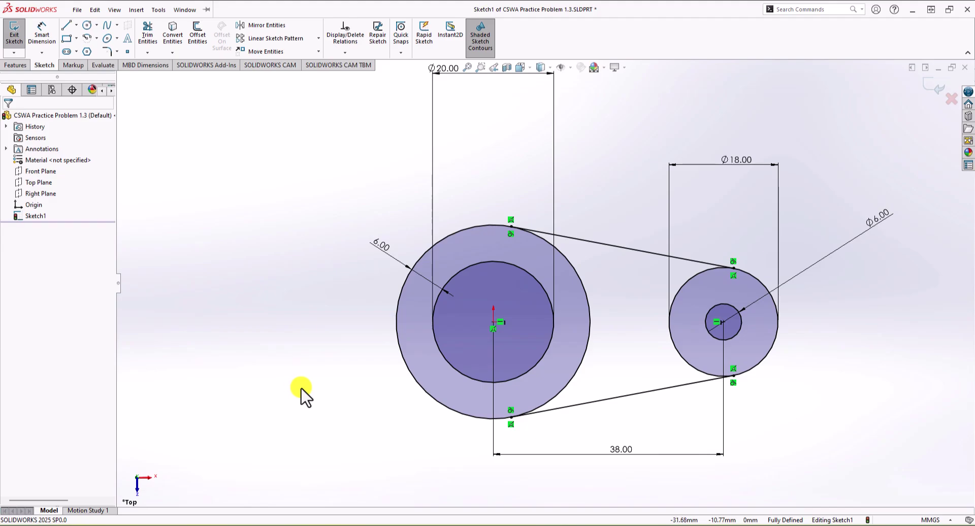
key("z")
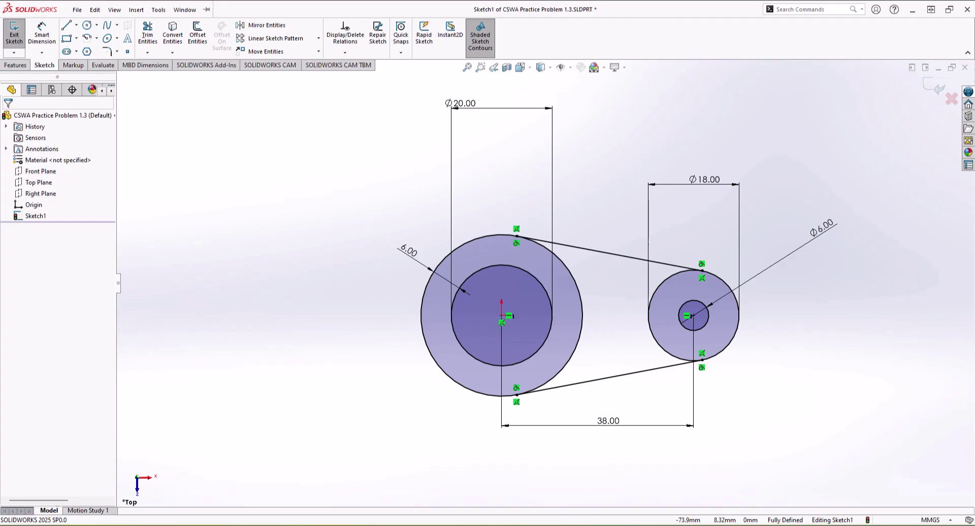
key("alt+Tab")
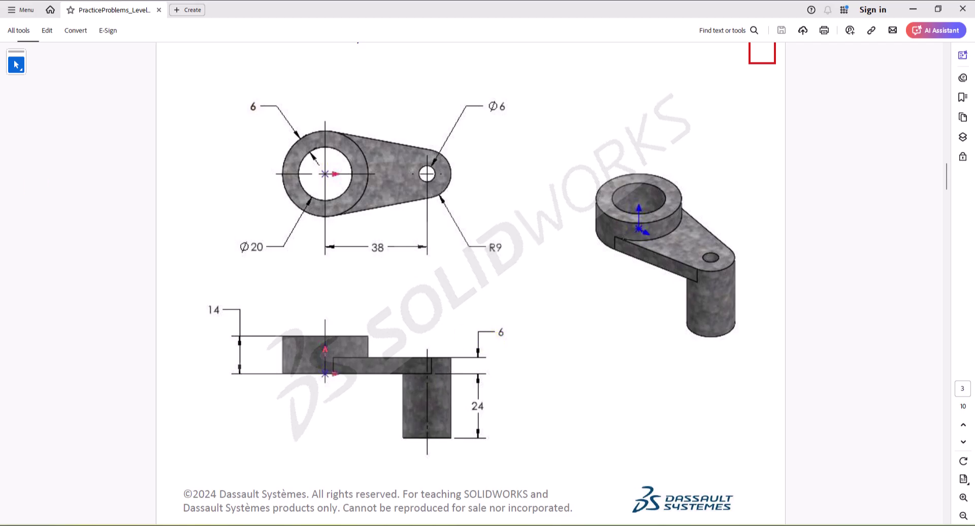
Switch from the Acrobat drawing back to the SOLIDWORKS sketch.
key("alt+Tab")
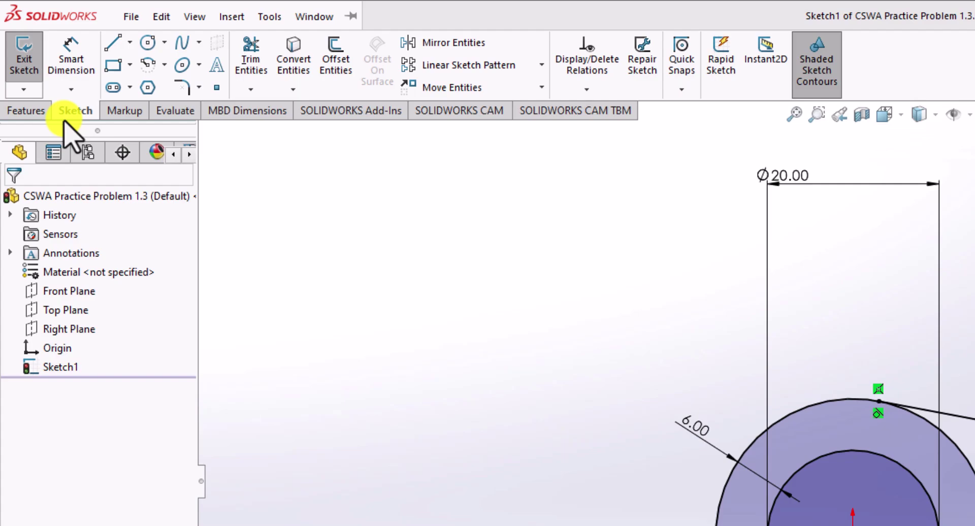
Extrude the ring, arm and small-end regions of Sketch1 6 mm blind into a solid plate.
left_click(26, 111)
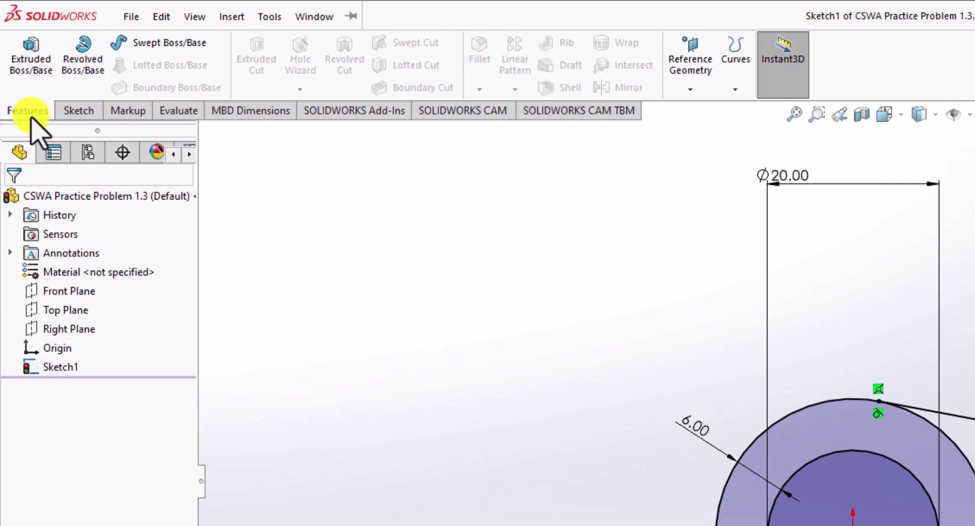
left_click(30, 60)
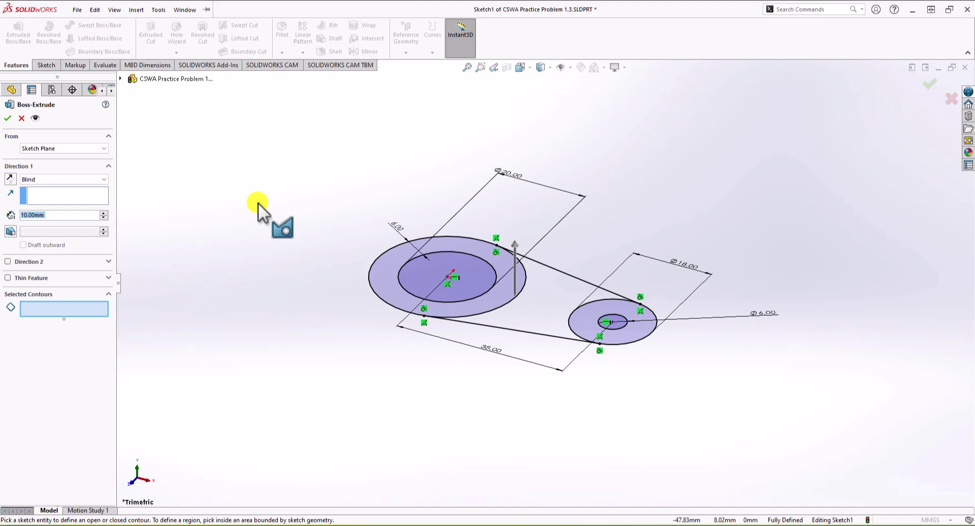
left_click(616, 308)
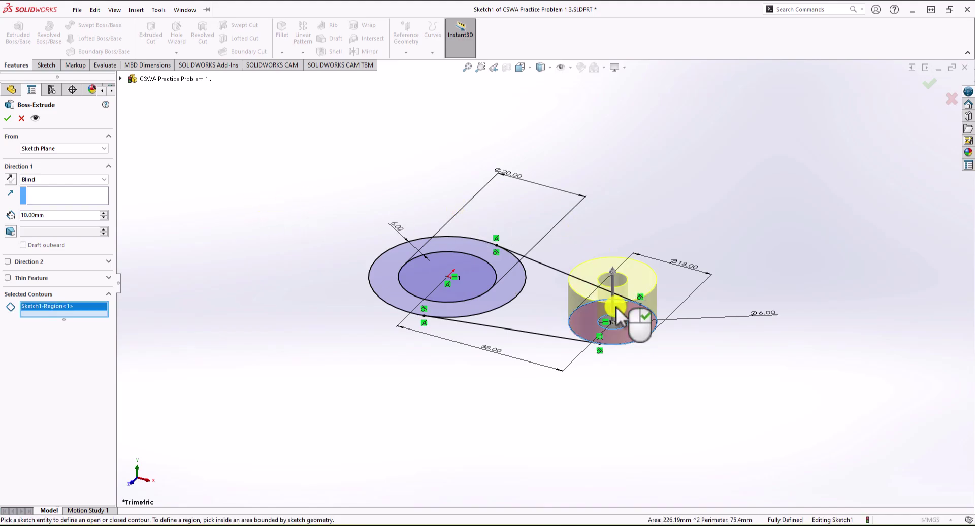
left_click(549, 307)
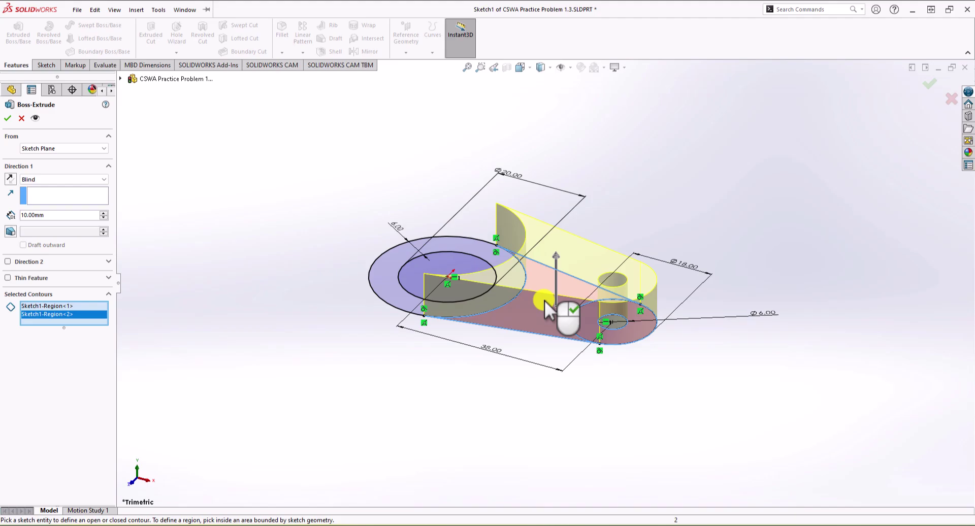
left_click(481, 246)
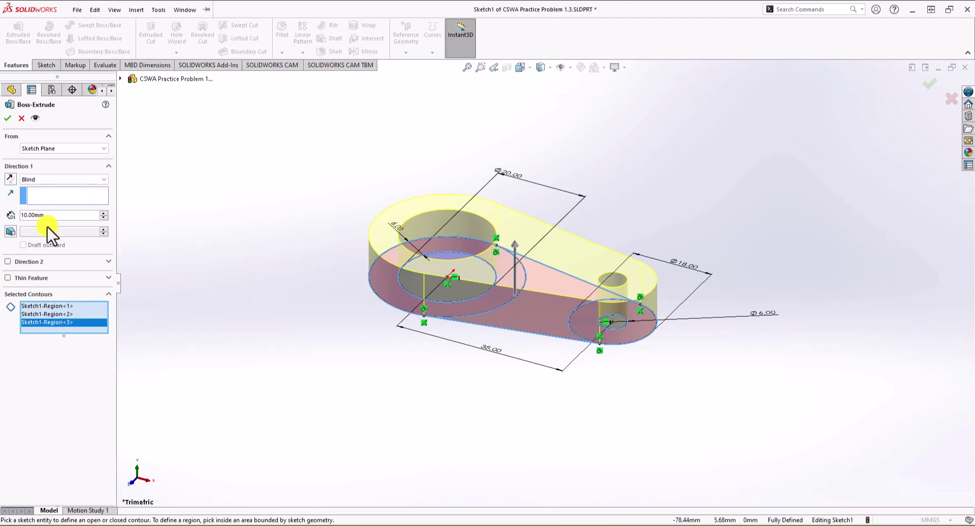
left_click_drag(48, 215, 14, 211)
key("BackSpace")
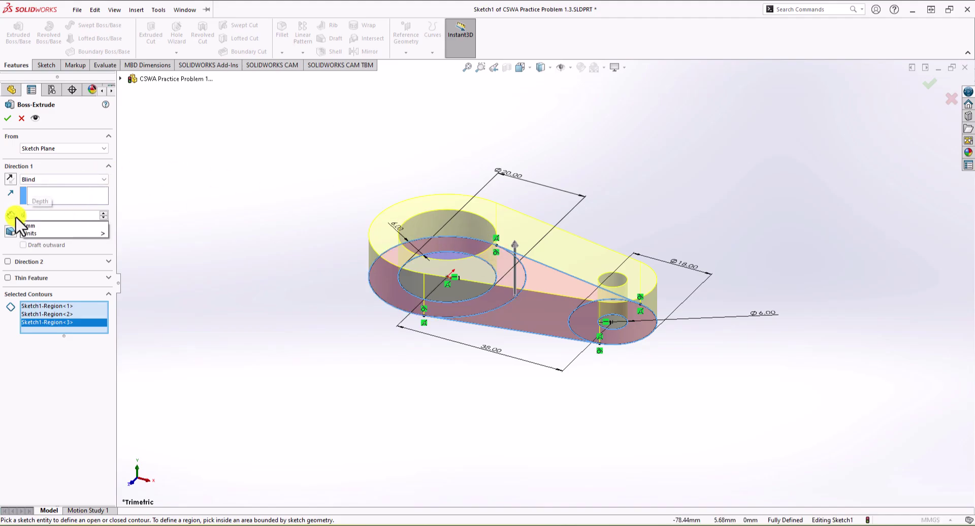
type("6")
key("Return")
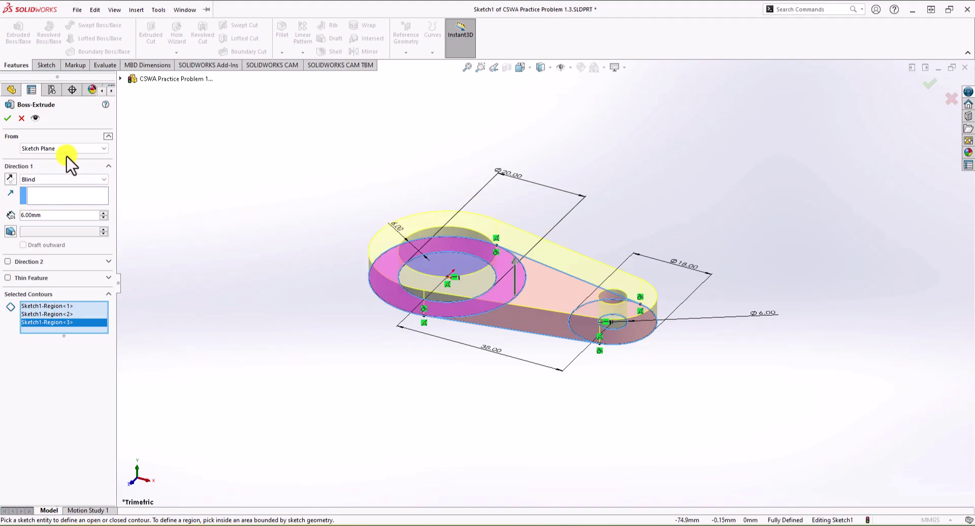
left_click(10, 118)
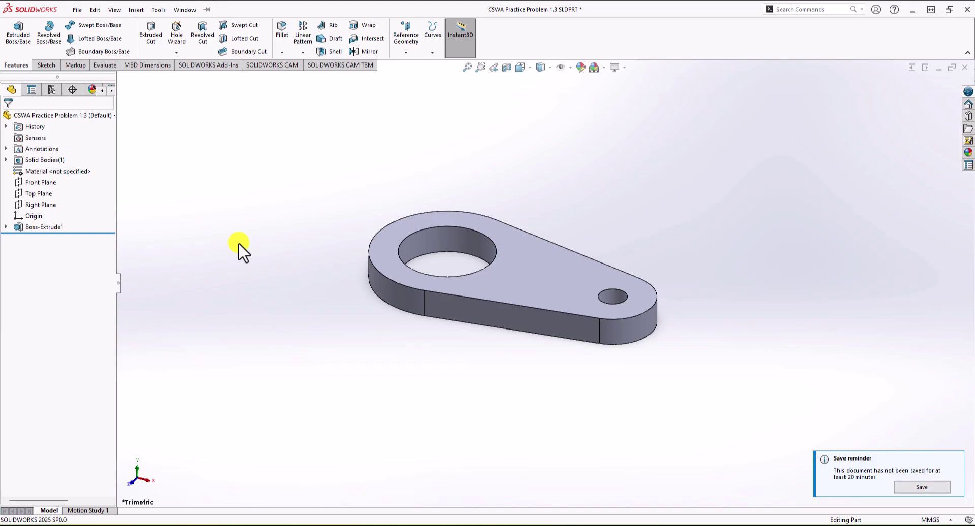
Extrude the large ring region of Sketch1 again as a taller boss above the plate.
left_click(26, 41)
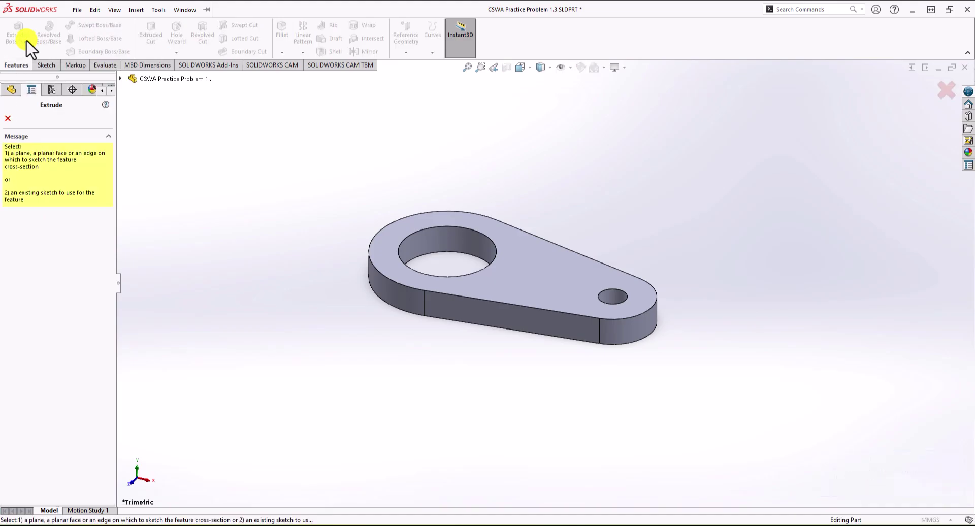
left_click(121, 79)
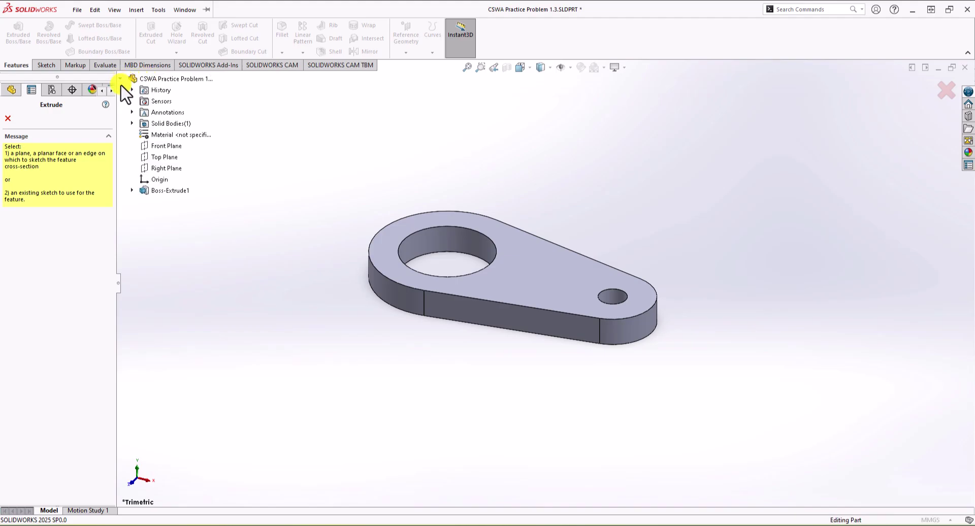
left_click(131, 190)
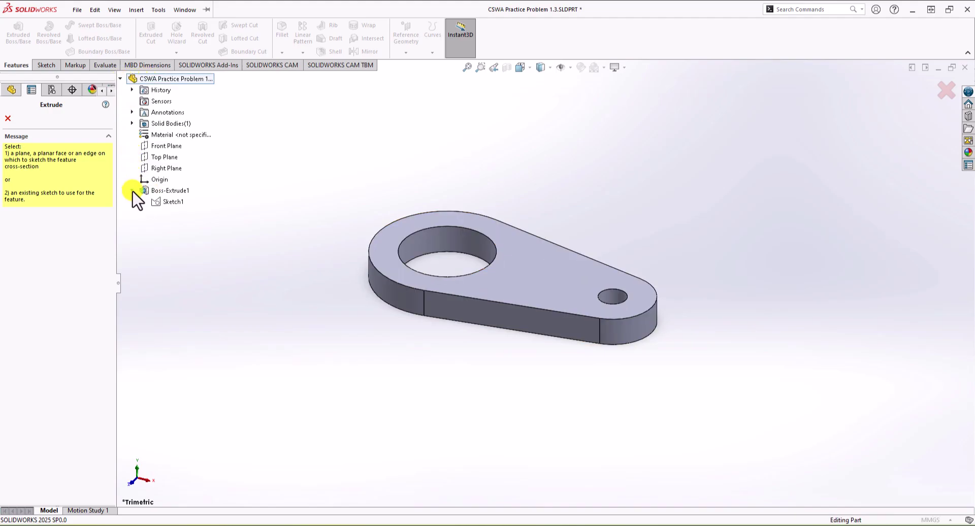
left_click(168, 202)
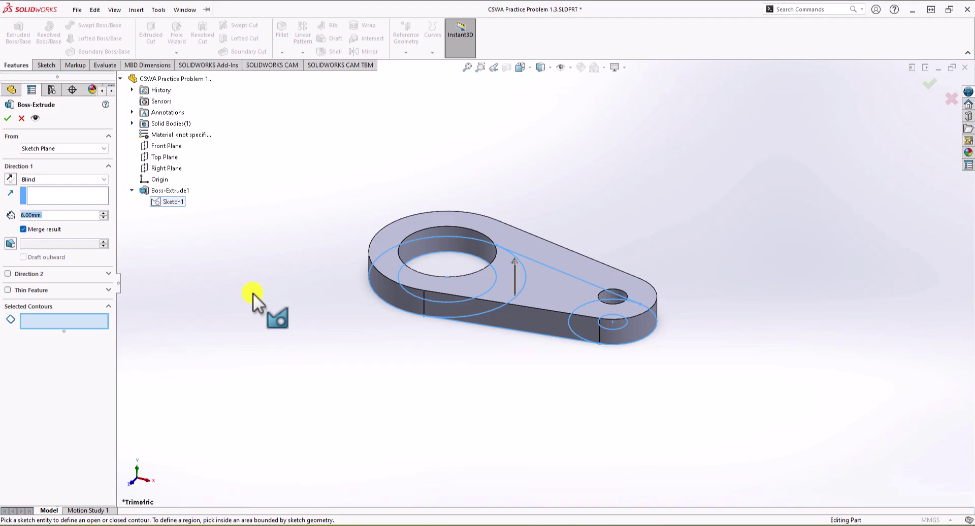
left_click(508, 271)
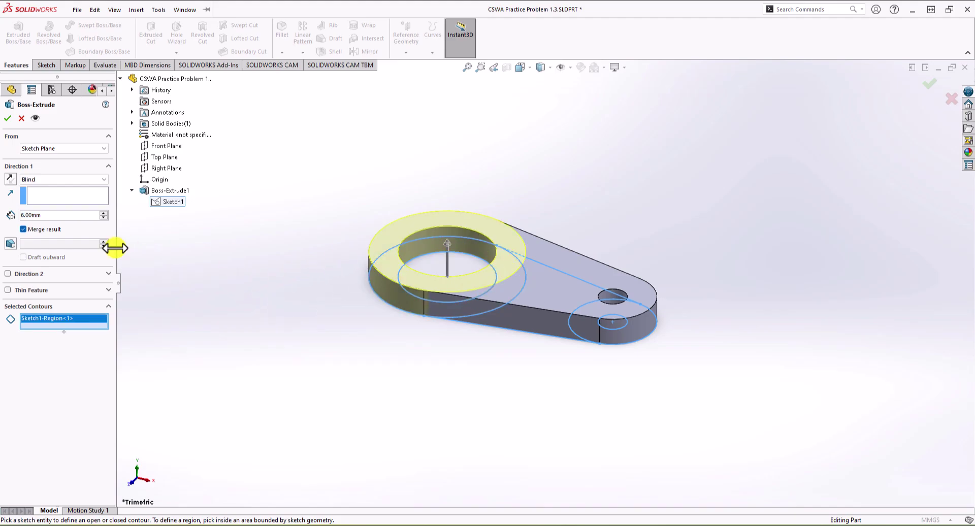
double_click(55, 218)
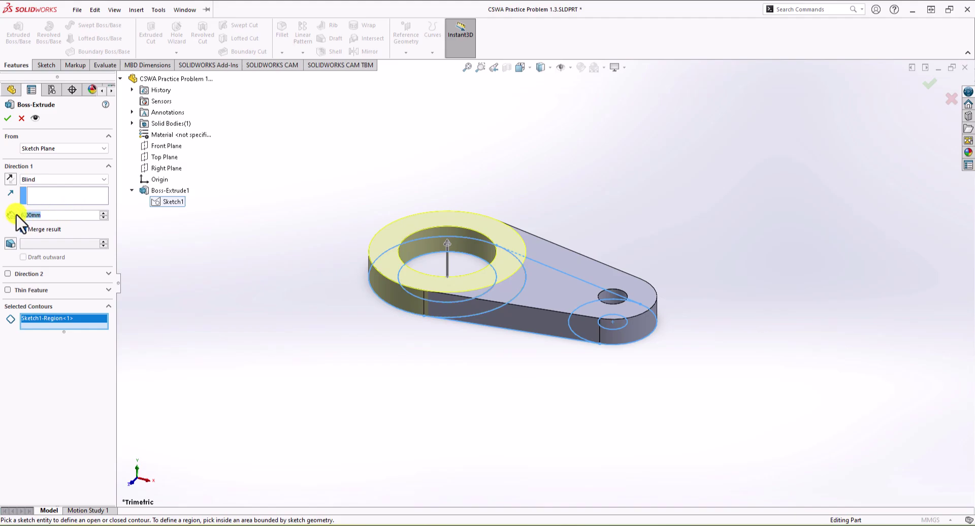
right_click(16, 214)
key("Escape")
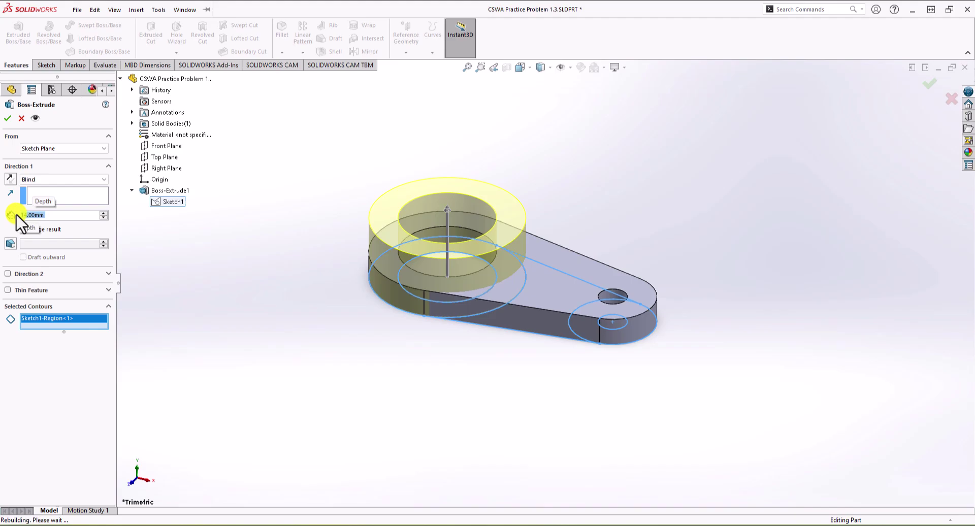
key("Return")
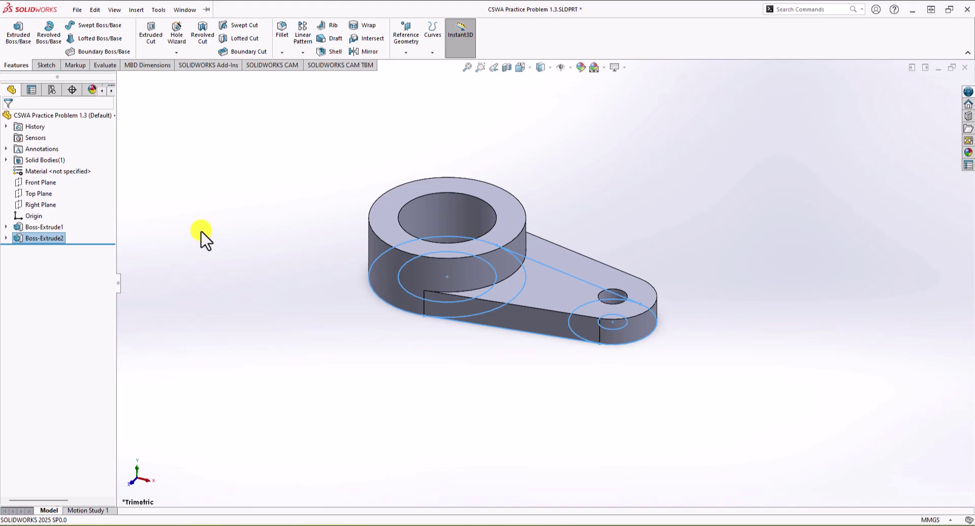
Extrude the small circle region of Sketch1 24 mm downward with reversed direction.
left_click(29, 33)
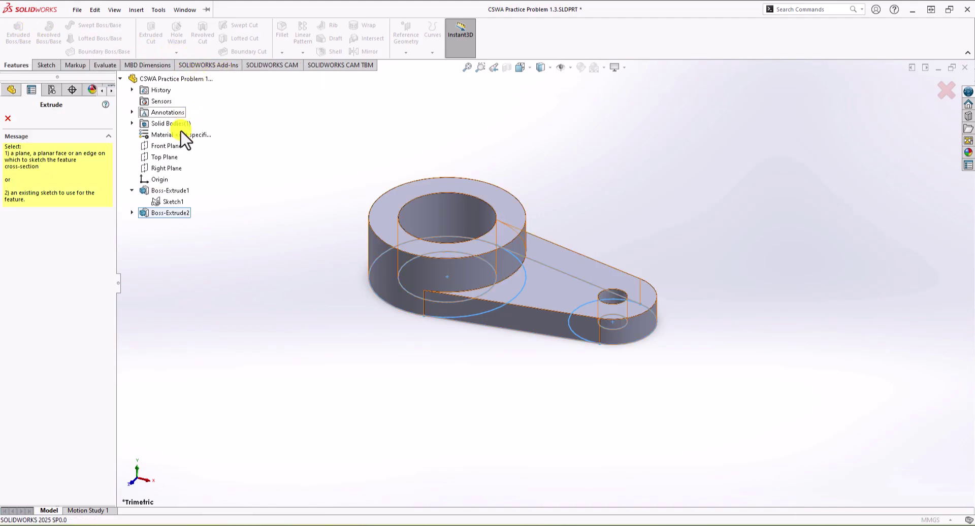
left_click(172, 203)
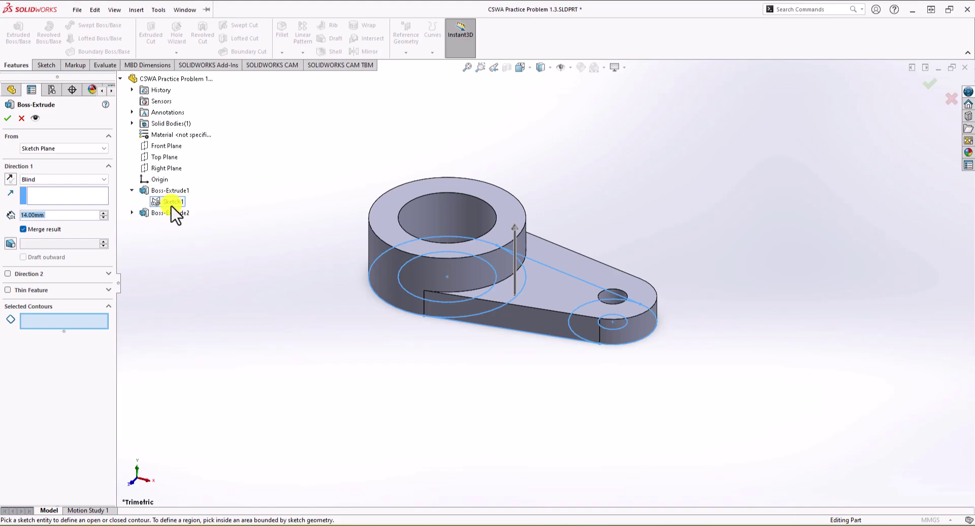
left_click(637, 327)
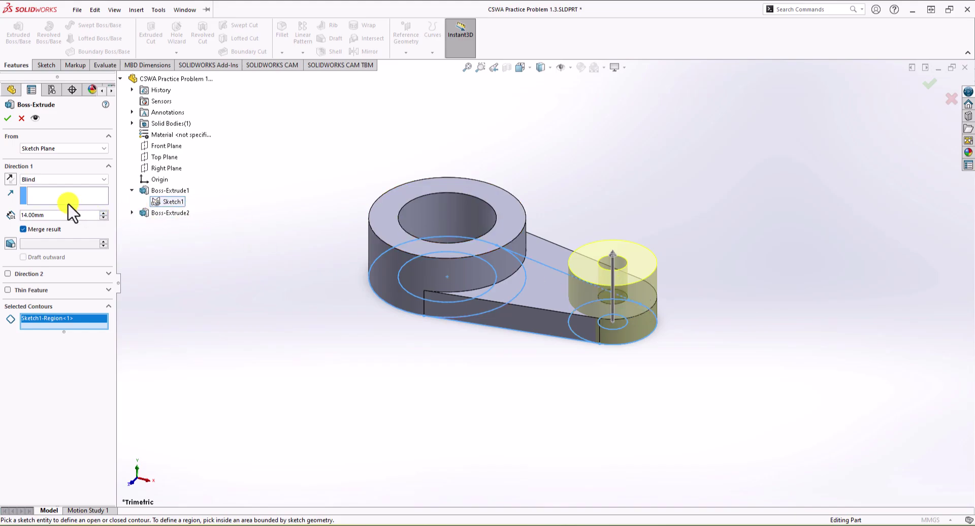
left_click(11, 178)
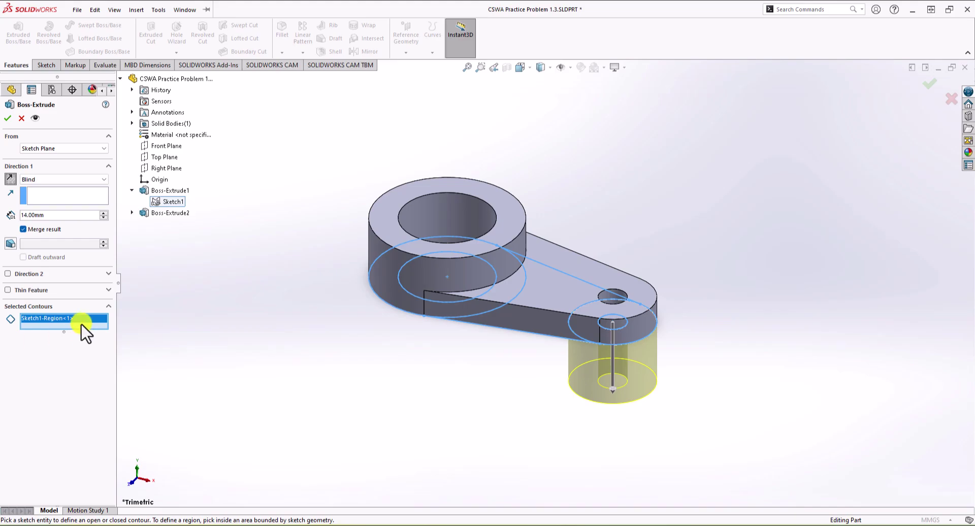
left_click_drag(55, 215, 13, 215)
type("24")
key("Return")
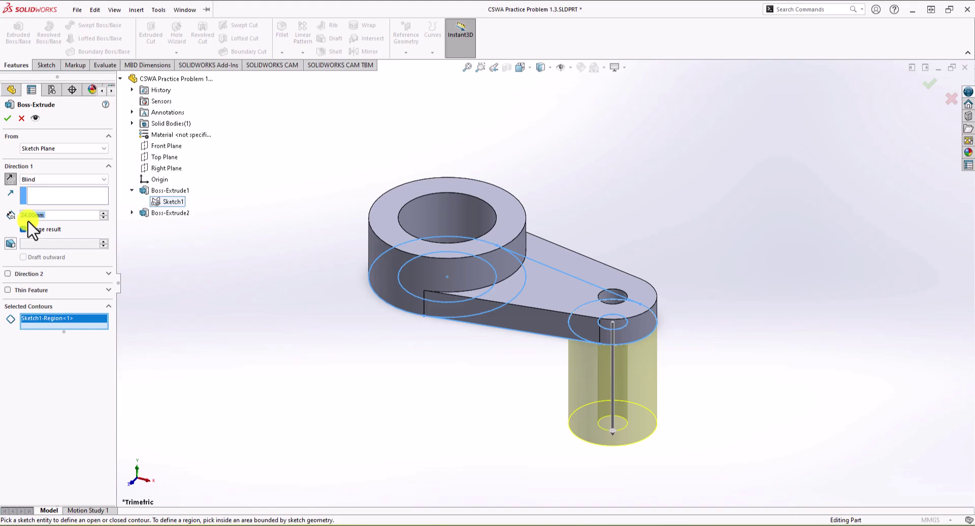
key("Return")
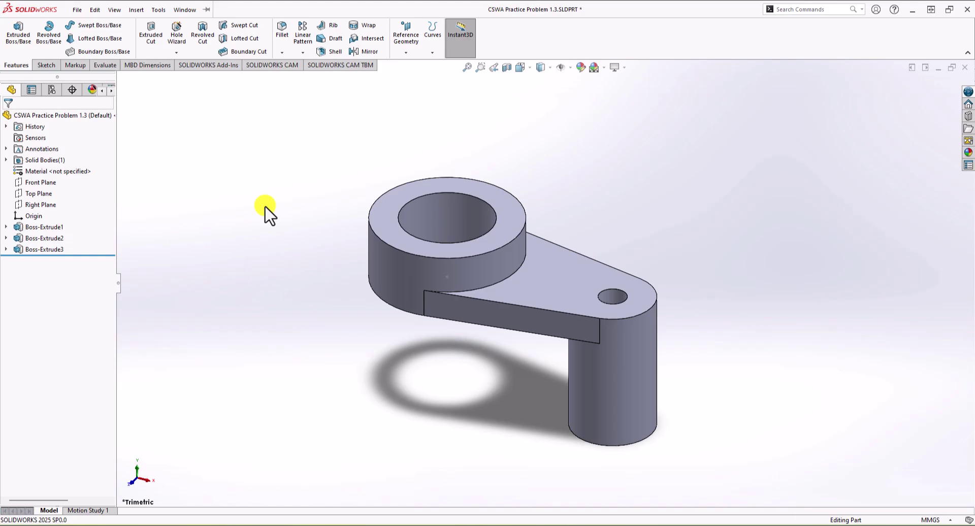
Compare with the PDF, then read the part's Mass Properties volume of 16267.92 mm³.
key("alt+Tab")
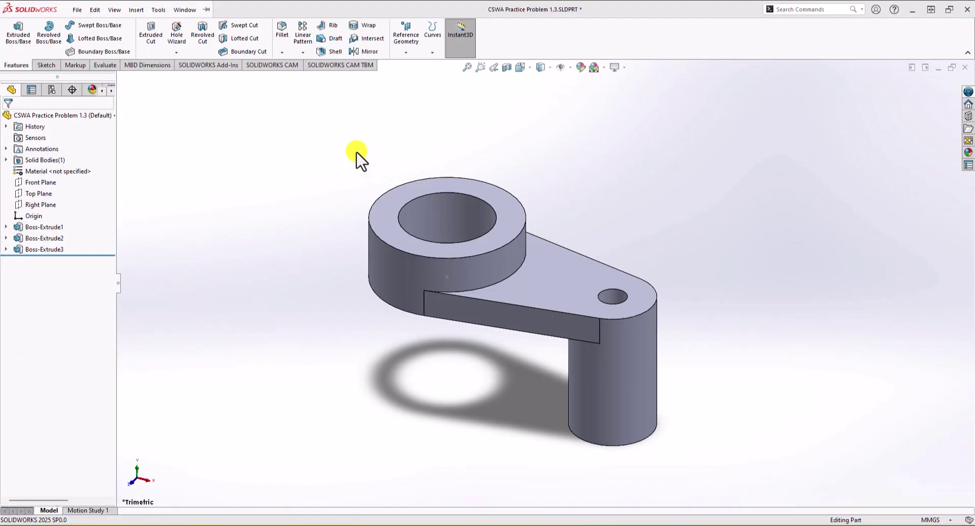
left_click(115, 67)
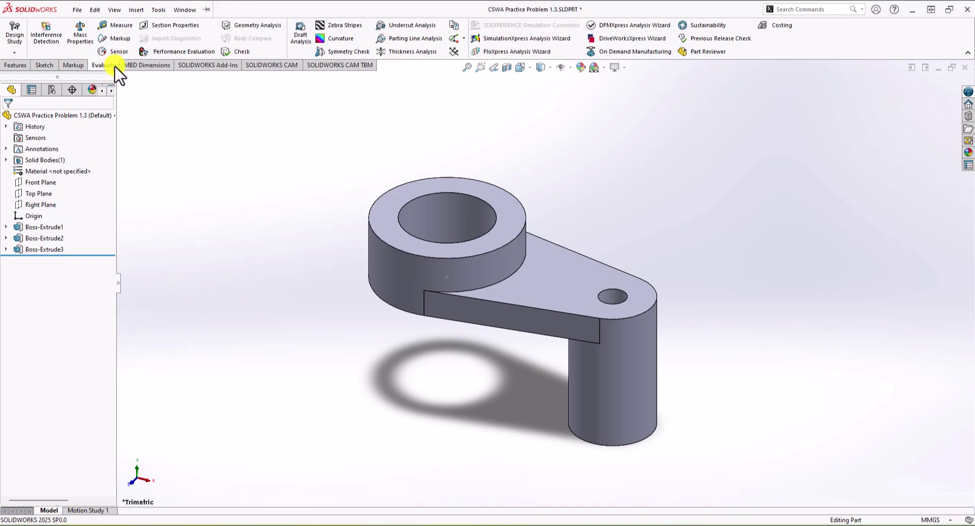
left_click(81, 37)
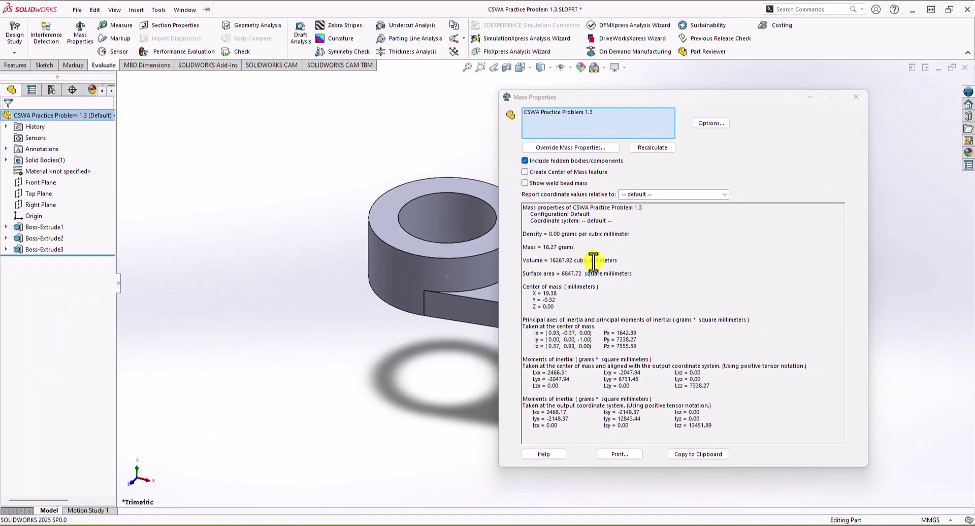
left_click(811, 97)
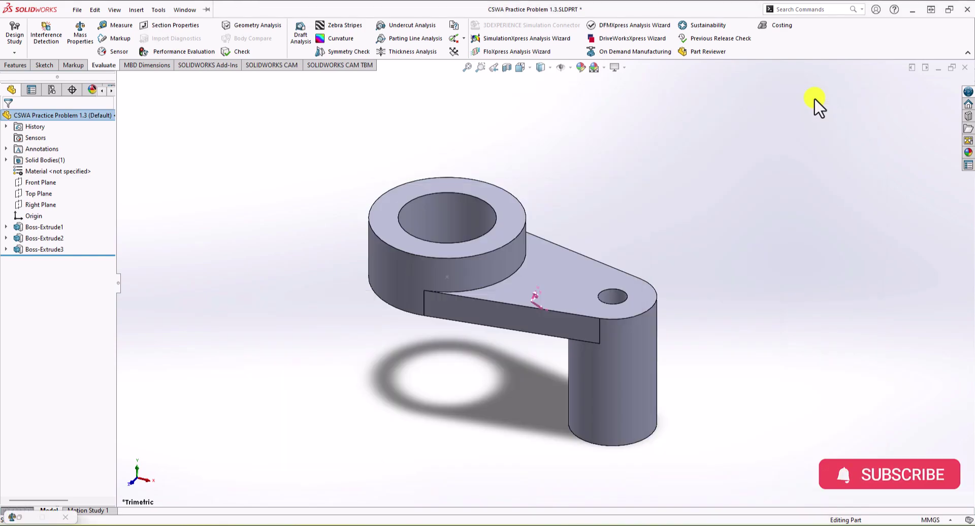